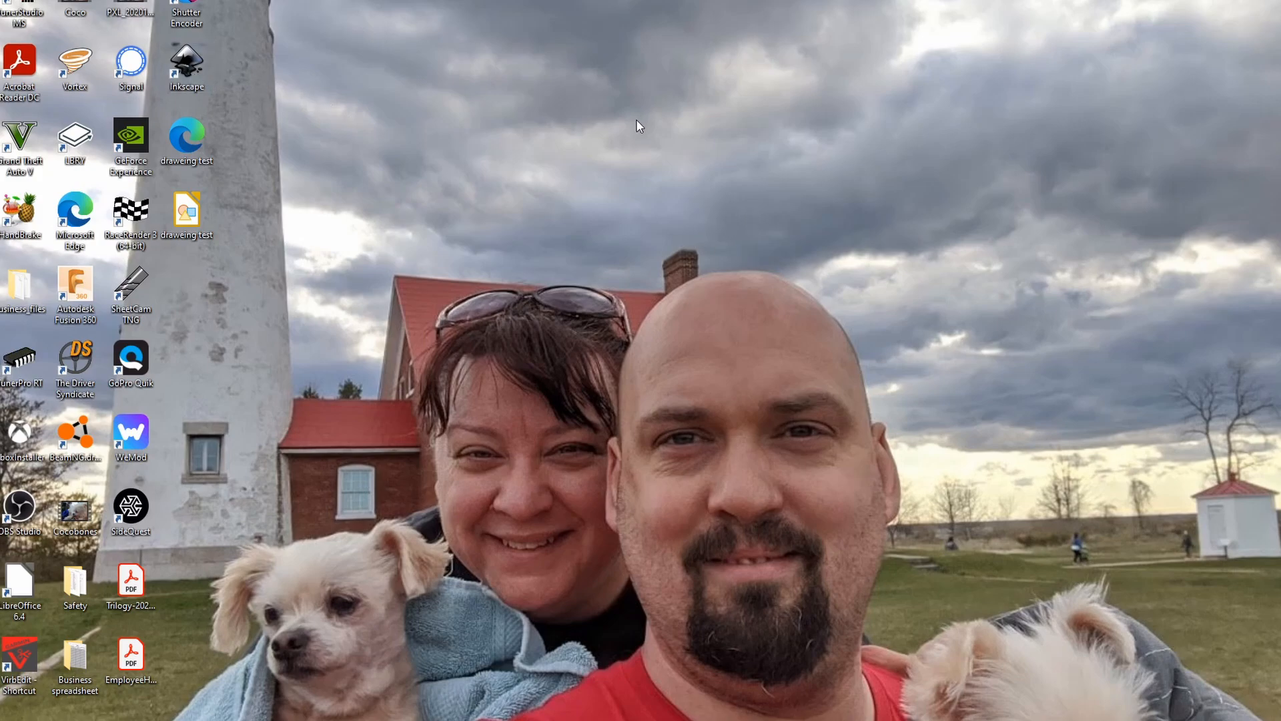
Launch Inkscape and create a new blank document.
{"action": "double_click", "coordinate": [182, 62]}
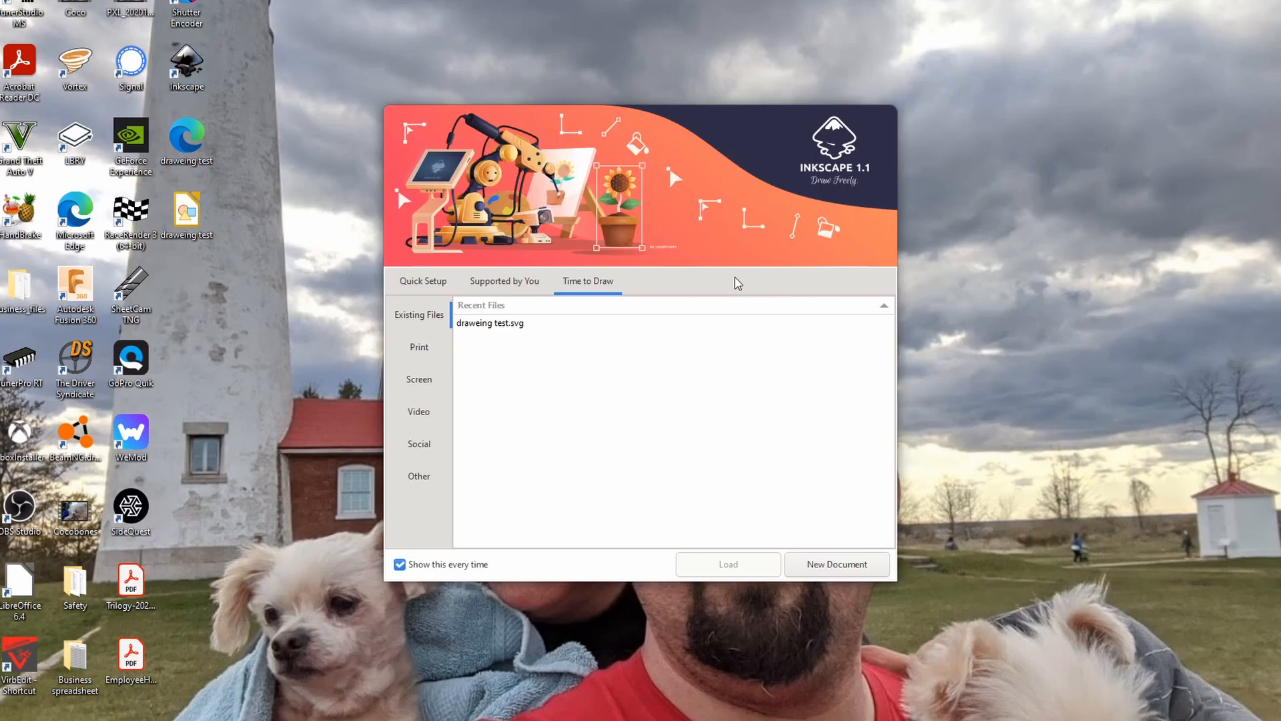
{"action": "left_click", "coordinate": [865, 559]}
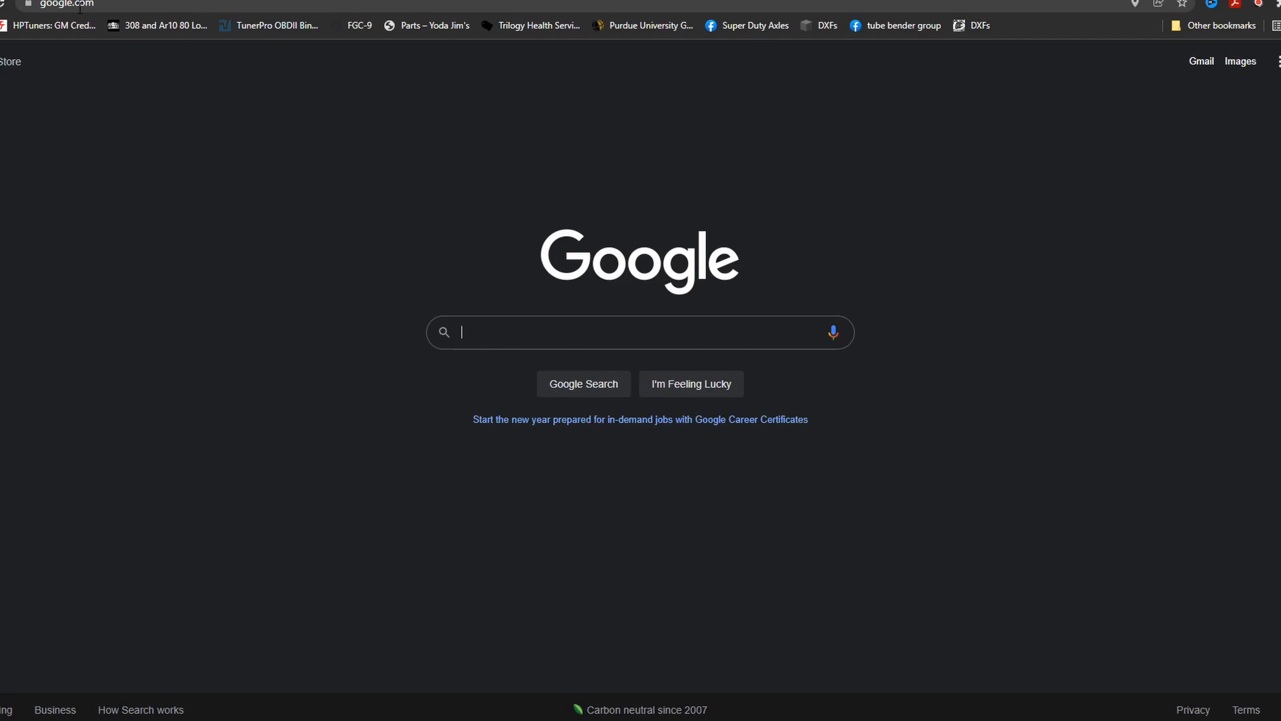
Switch to the web browser, go to gunnmetal-customs.com and open the shop's product catalog.
{"action": "left_click", "coordinate": [86, 5]}
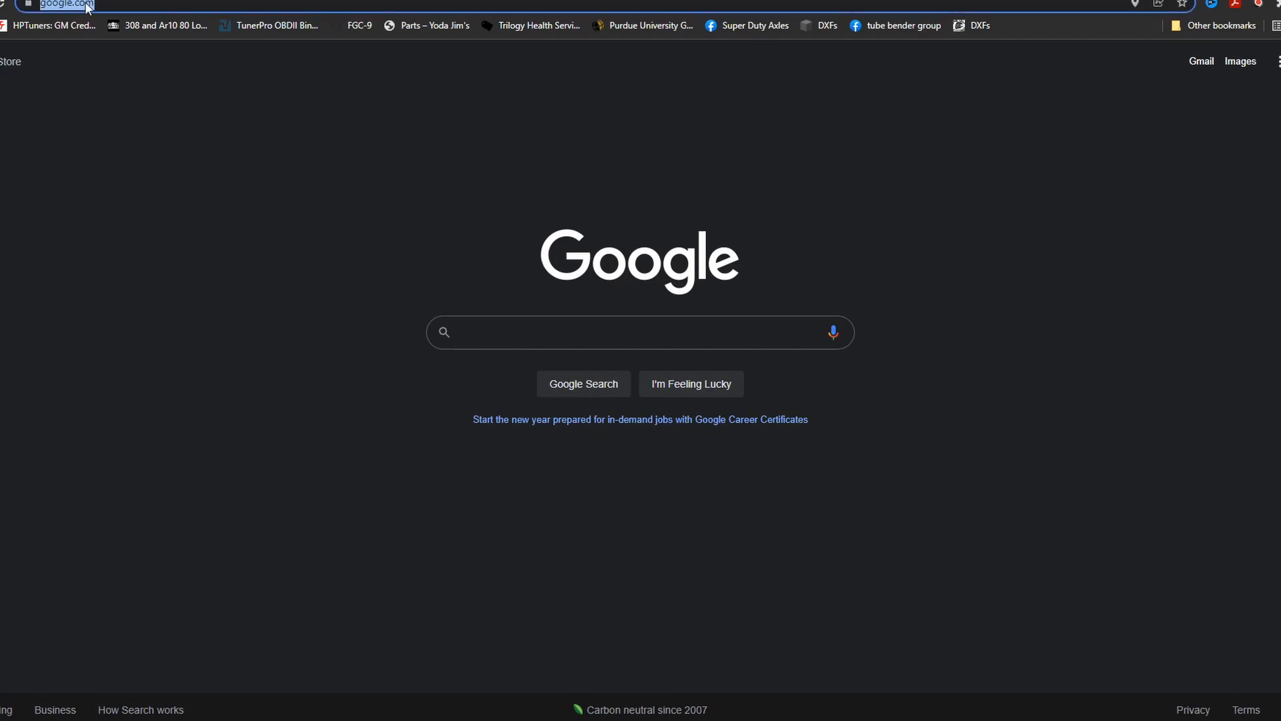
{"action": "type", "text": "gun"}
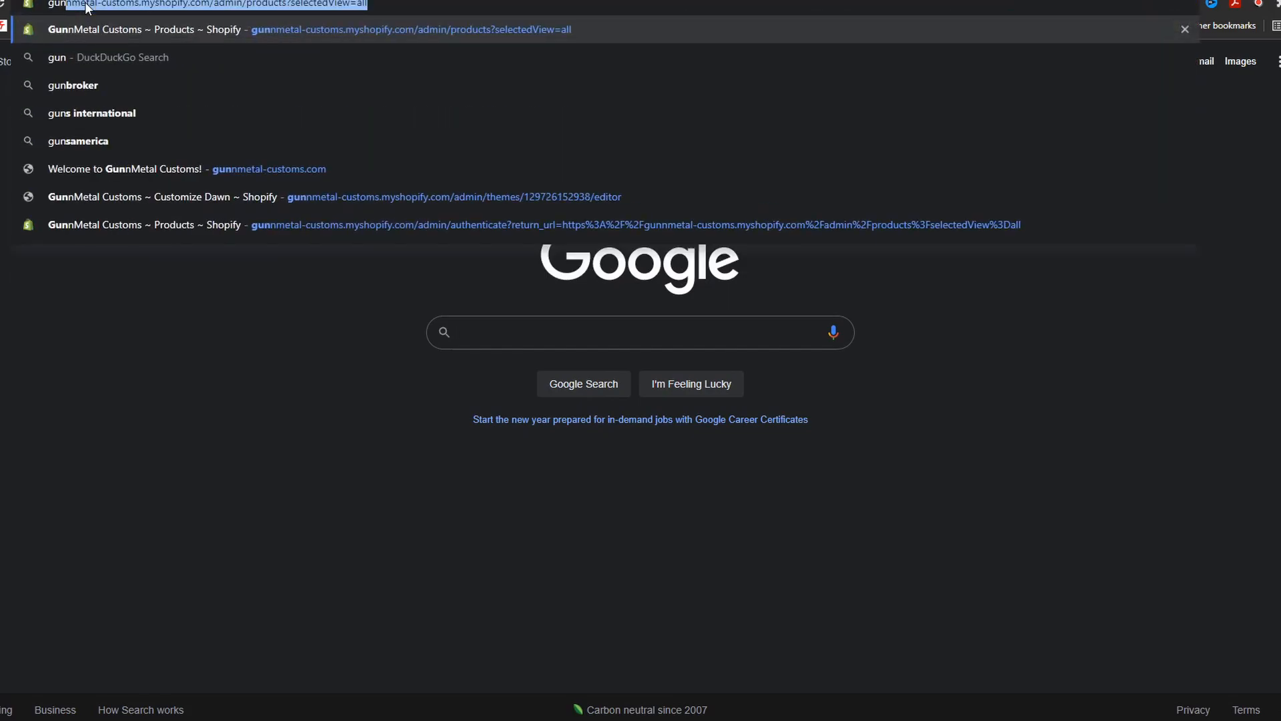
{"action": "key", "text": "BackSpace"}
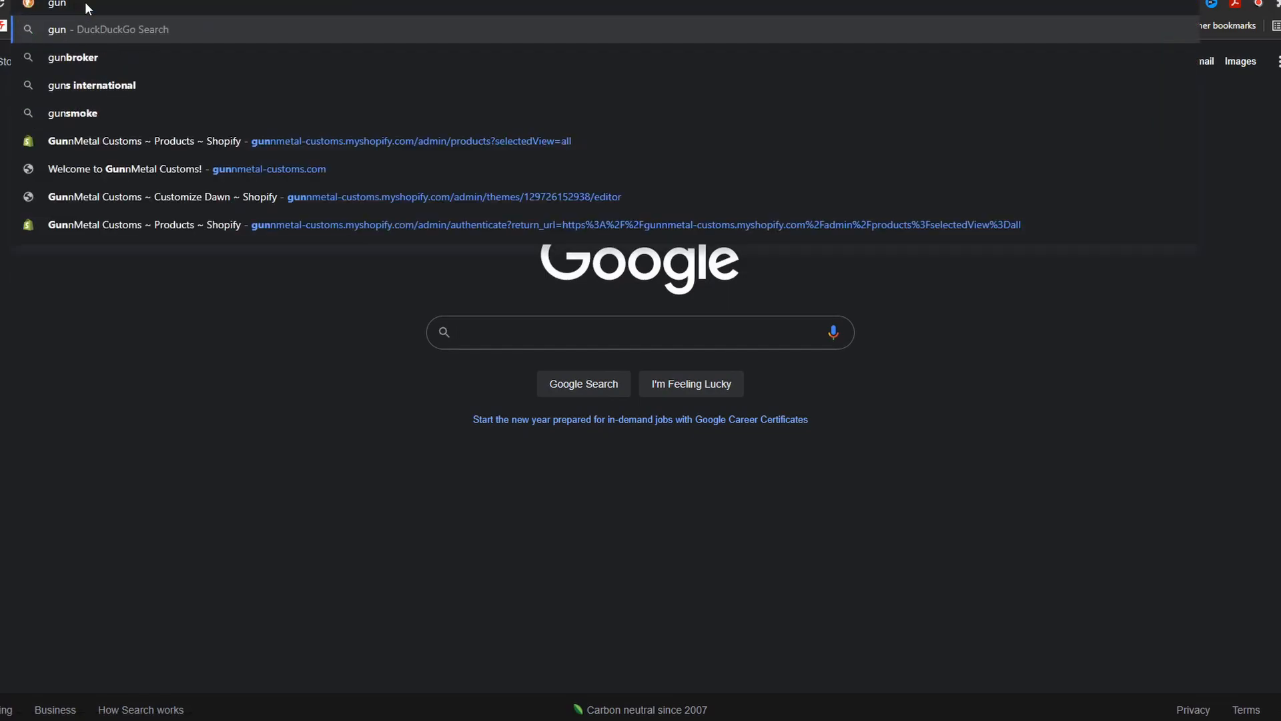
{"action": "type", "text": "nmetal-customs.com"}
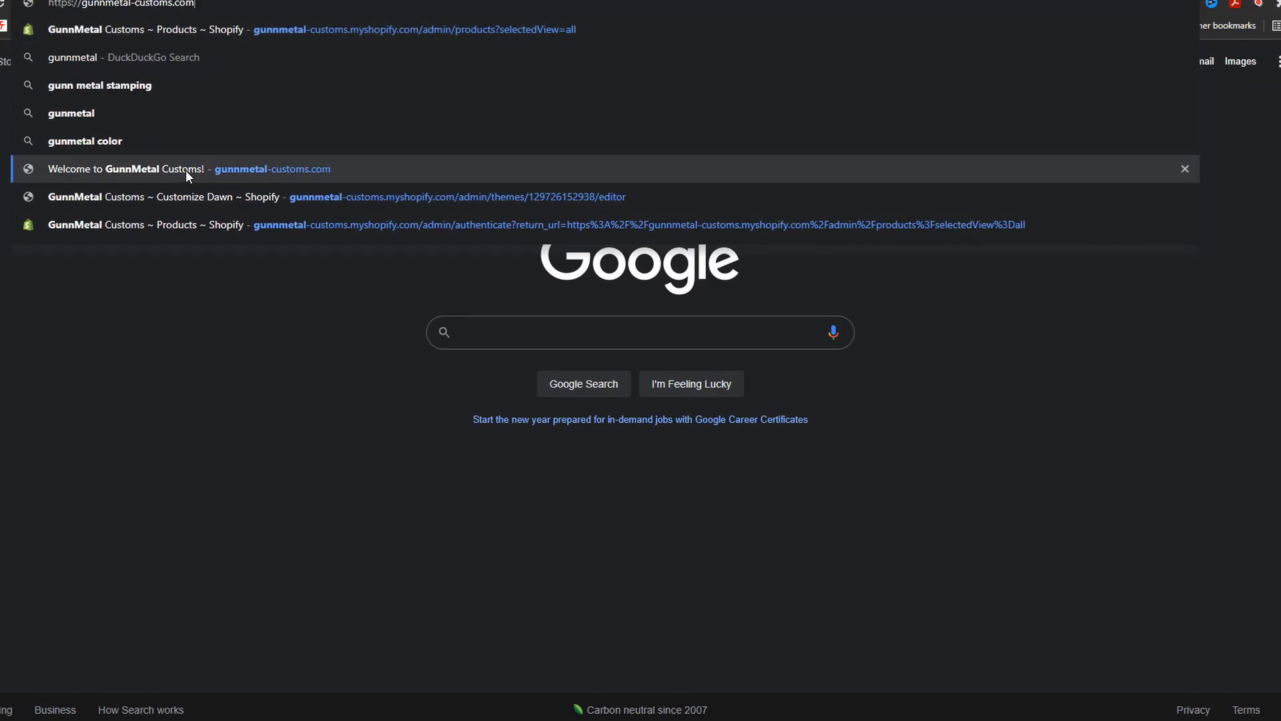
{"action": "left_click", "coordinate": [185, 168]}
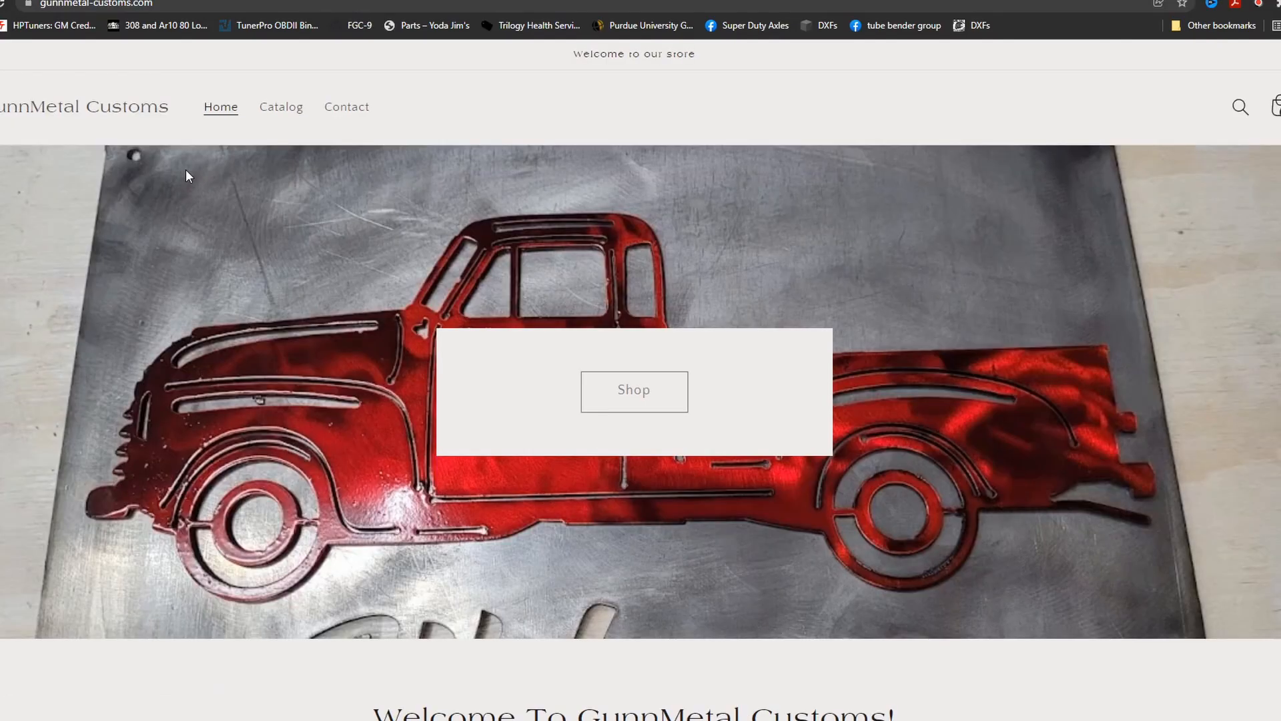
{"action": "left_click", "coordinate": [634, 403]}
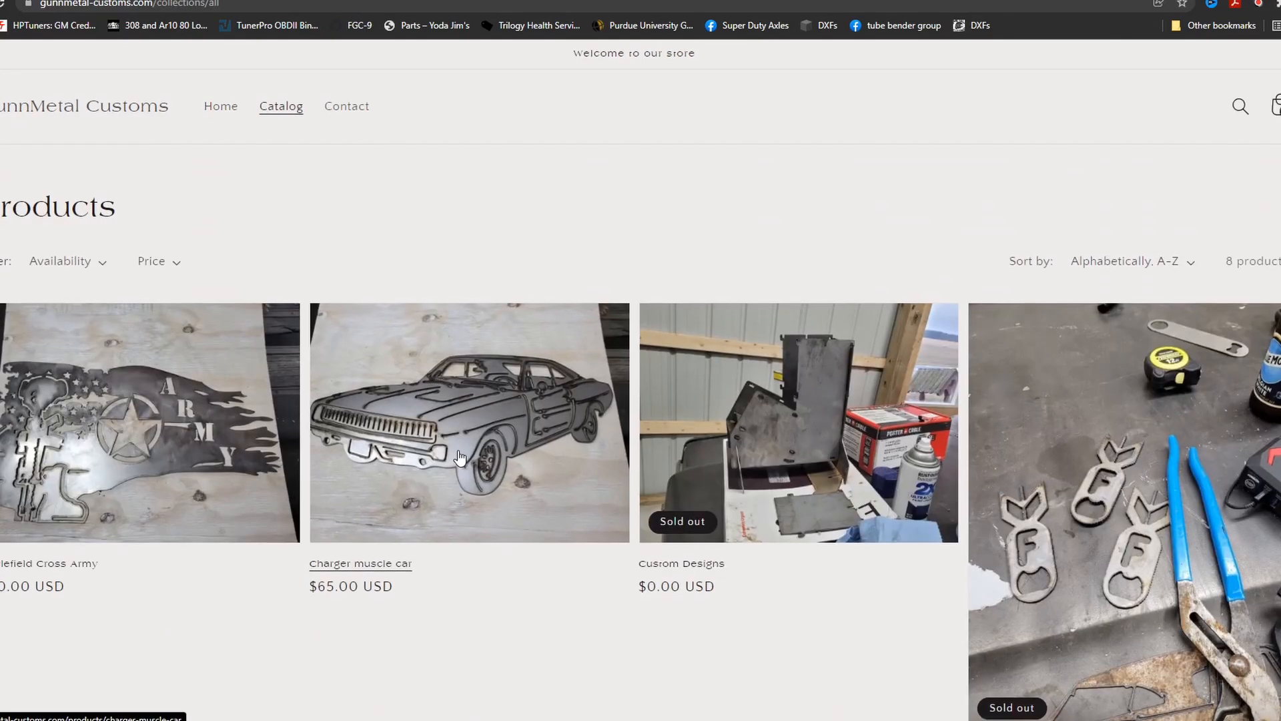
Look through the metal art products and prices listed in the GunnMetal Customs catalog.
{"action": "scroll", "coordinate": [461, 454], "scroll_direction": "down", "scroll_amount": 6}
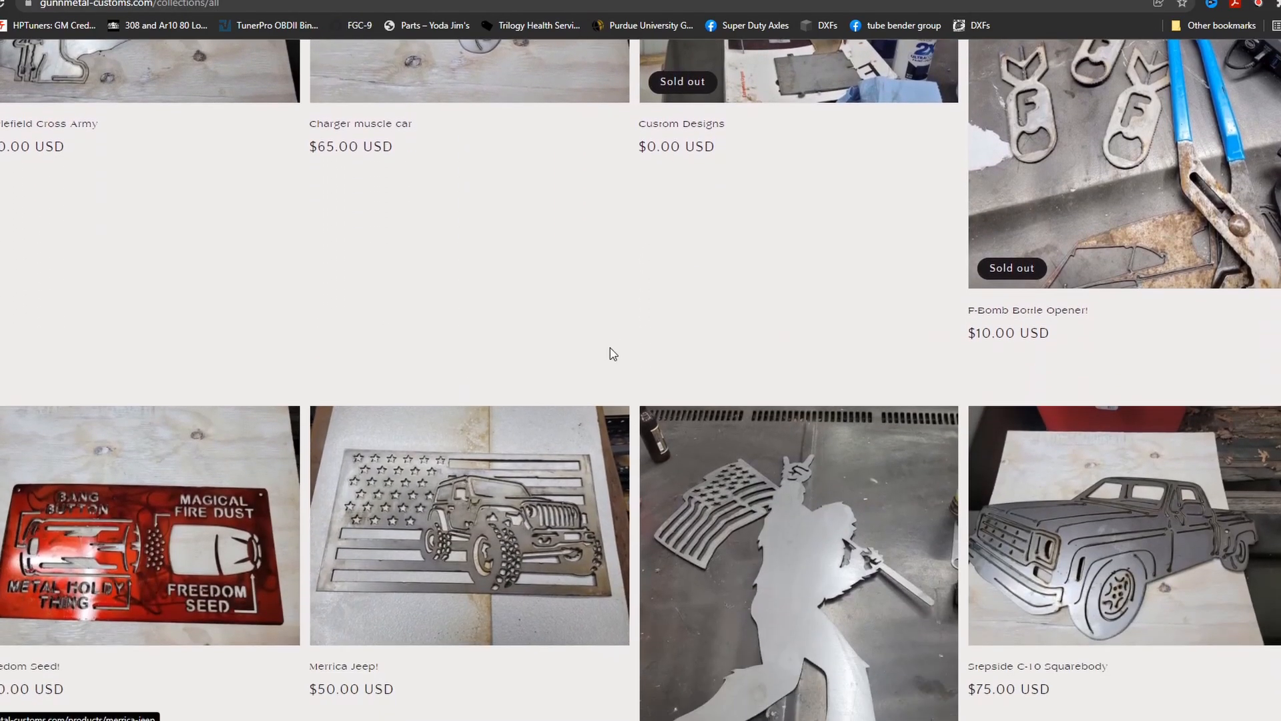
{"action": "scroll", "coordinate": [580, 363], "scroll_direction": "up", "scroll_amount": 3}
{"action": "scroll", "coordinate": [667, 374], "scroll_direction": "down", "scroll_amount": 4}
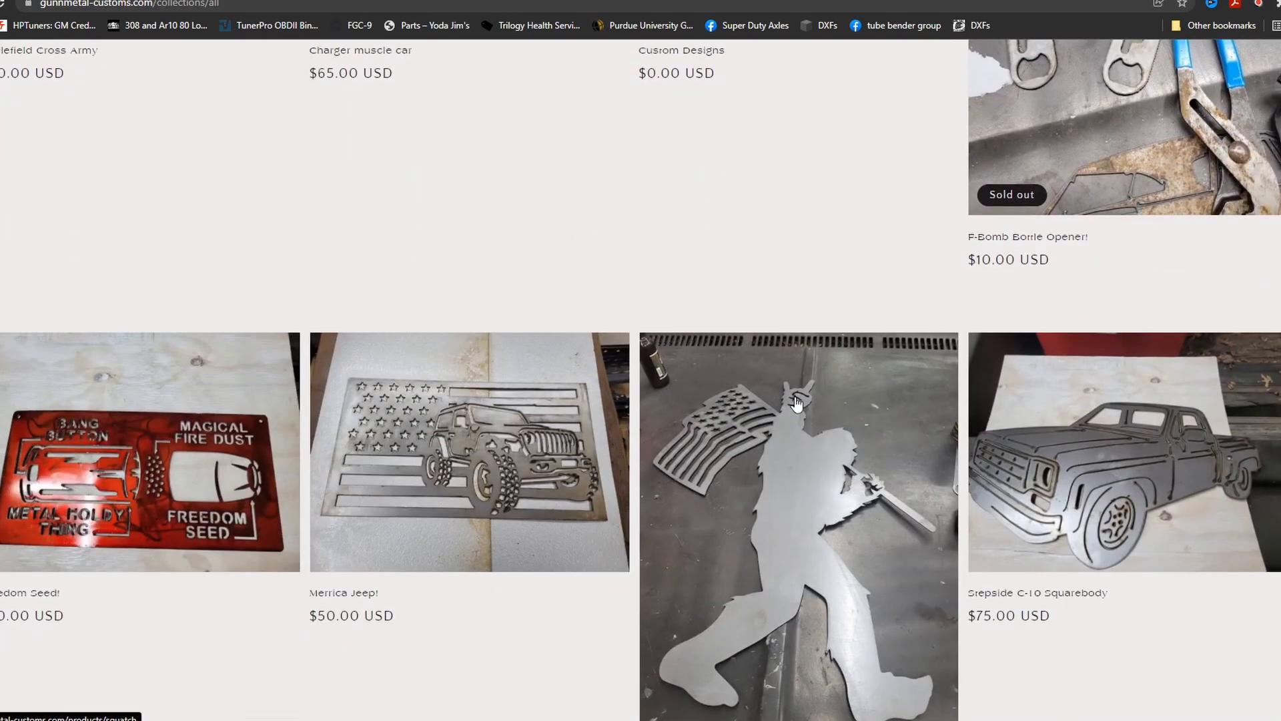
{"action": "scroll", "coordinate": [668, 387], "scroll_direction": "up", "scroll_amount": 8}
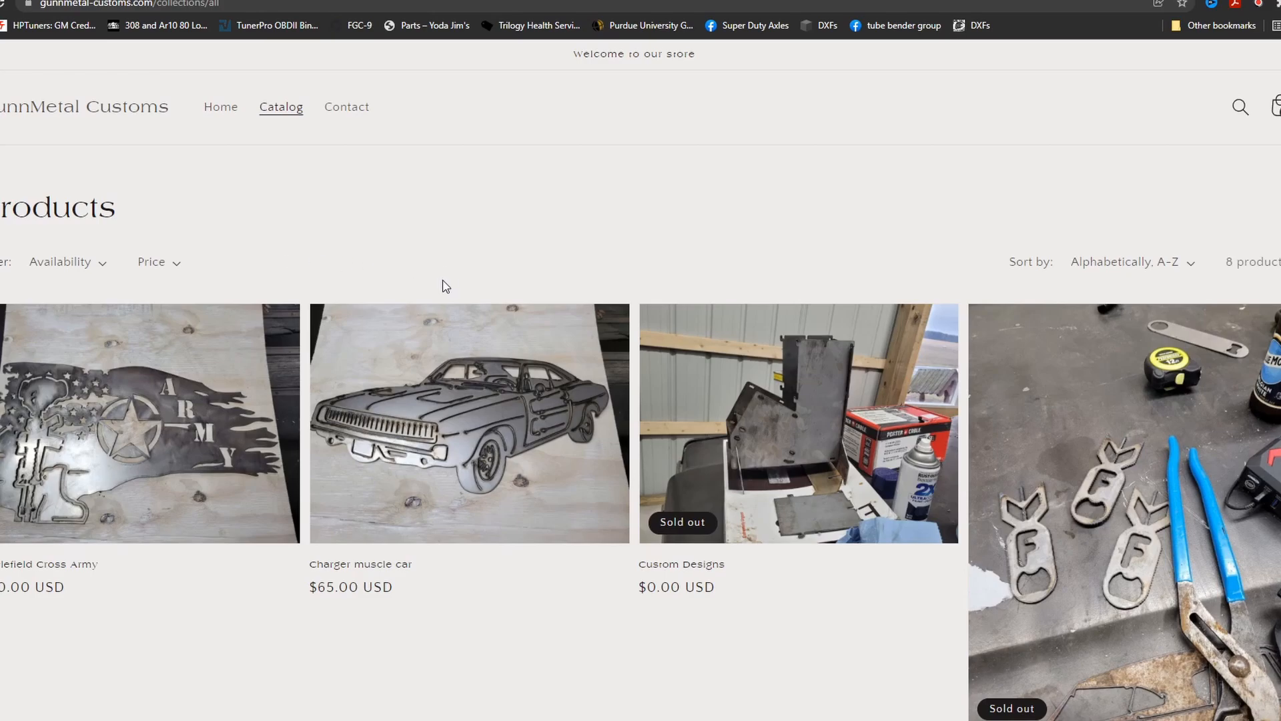
{"action": "scroll", "coordinate": [446, 287], "scroll_direction": "down", "scroll_amount": 2}
{"action": "scroll", "coordinate": [494, 280], "scroll_direction": "down", "scroll_amount": 4}
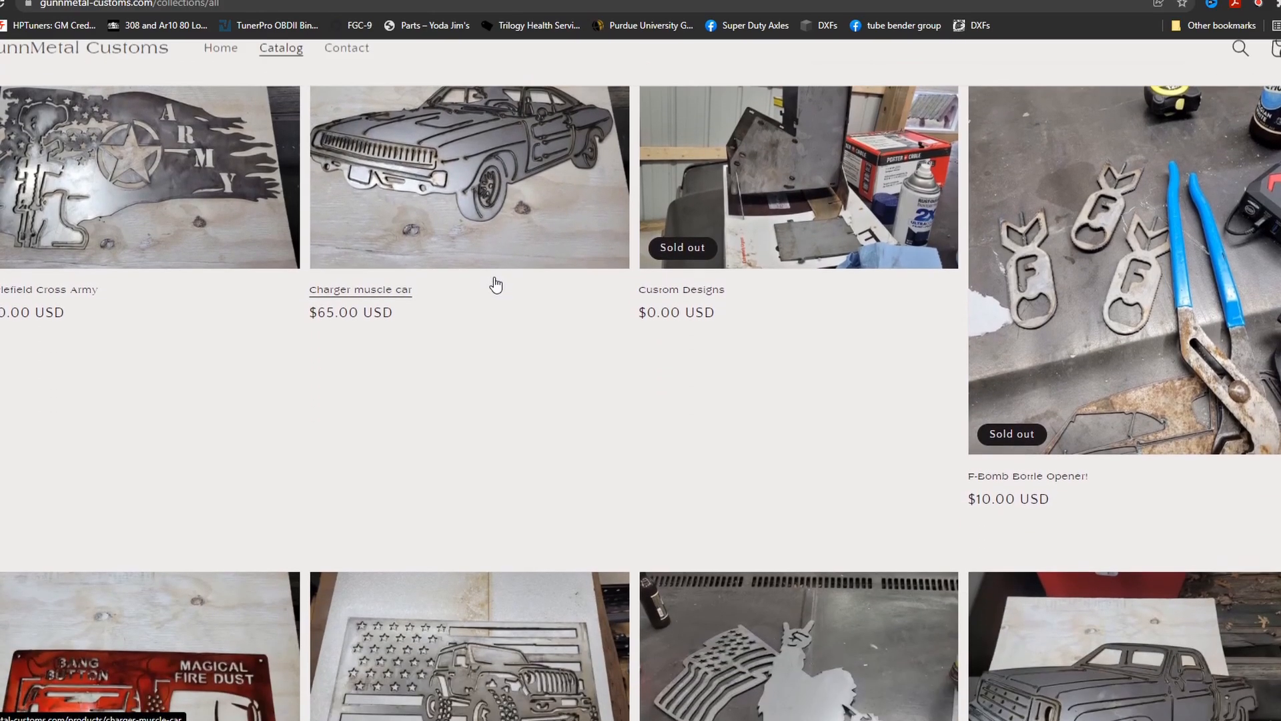
{"action": "scroll", "coordinate": [493, 274], "scroll_direction": "up", "scroll_amount": 4}
{"action": "scroll", "coordinate": [664, 229], "scroll_direction": "up", "scroll_amount": 2}
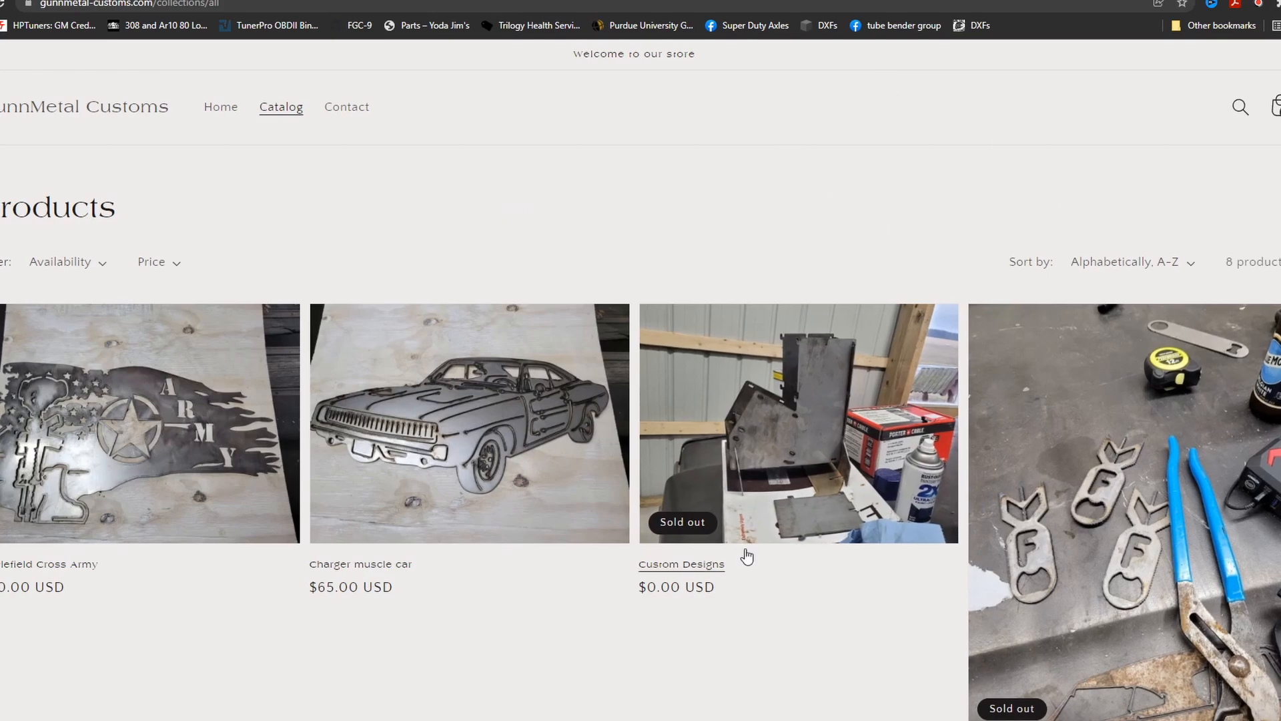
Switch back to Inkscape and import the image 20211107_140824 from Downloads, embedded with DPI from file and automatic rendering mode.
{"action": "mouse_move", "coordinate": [604, 719]}
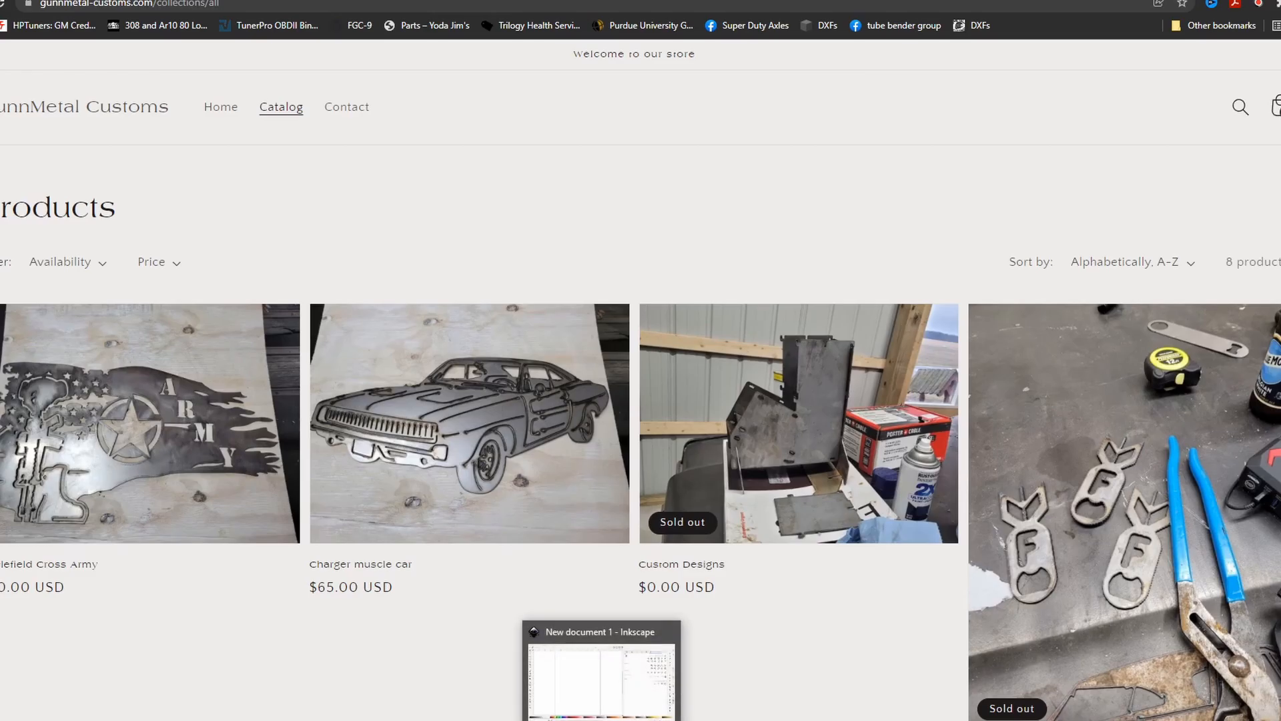
{"action": "left_click", "coordinate": [604, 681]}
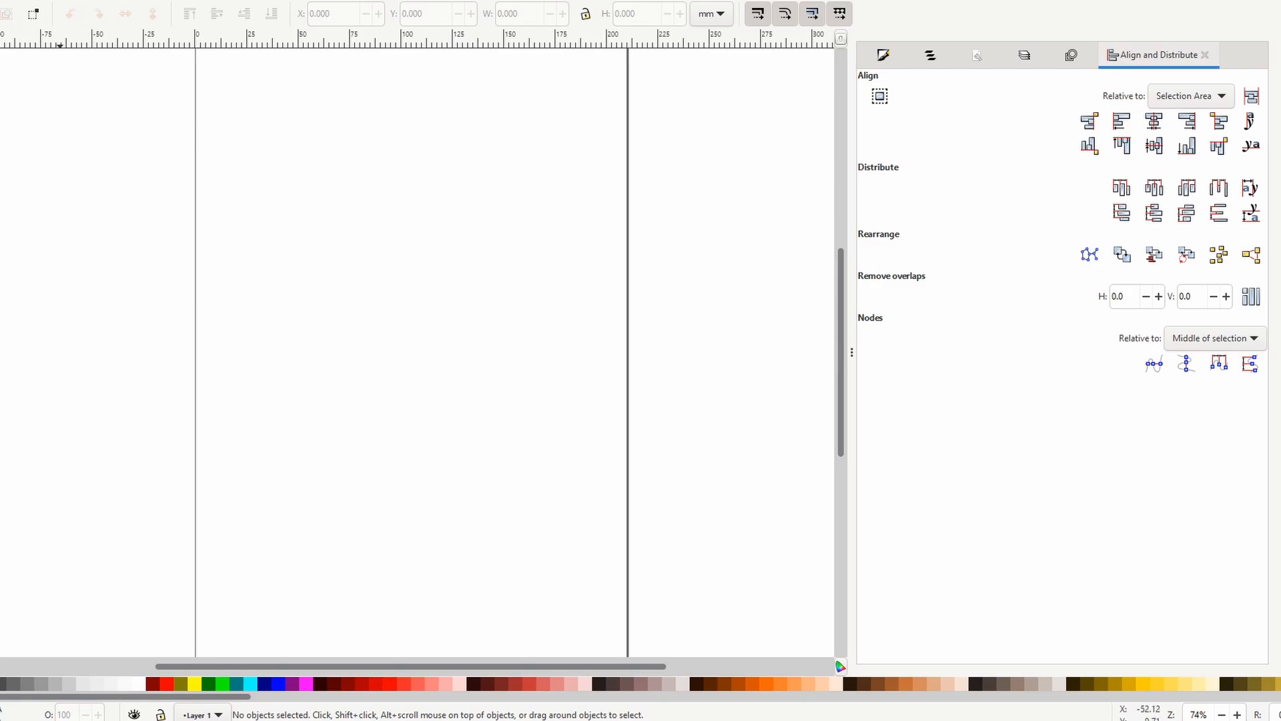
{"action": "left_click", "coordinate": [0, 0]}
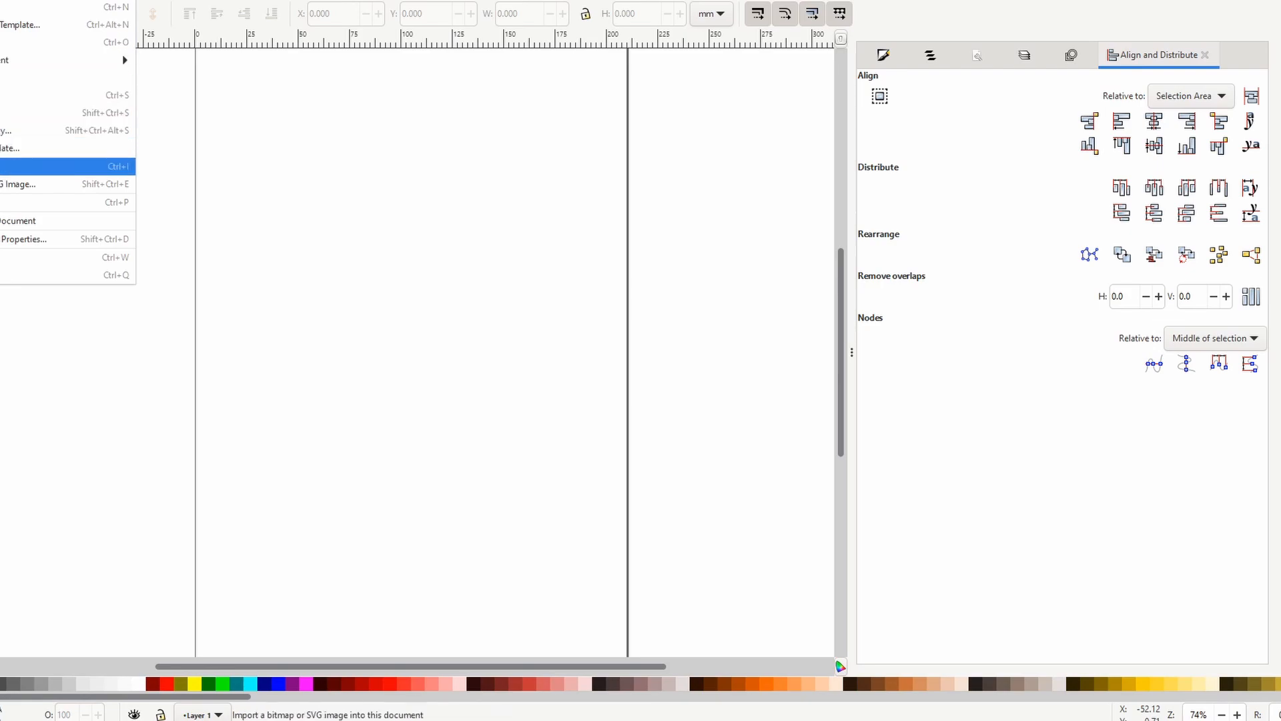
{"action": "left_click", "coordinate": [22, 172]}
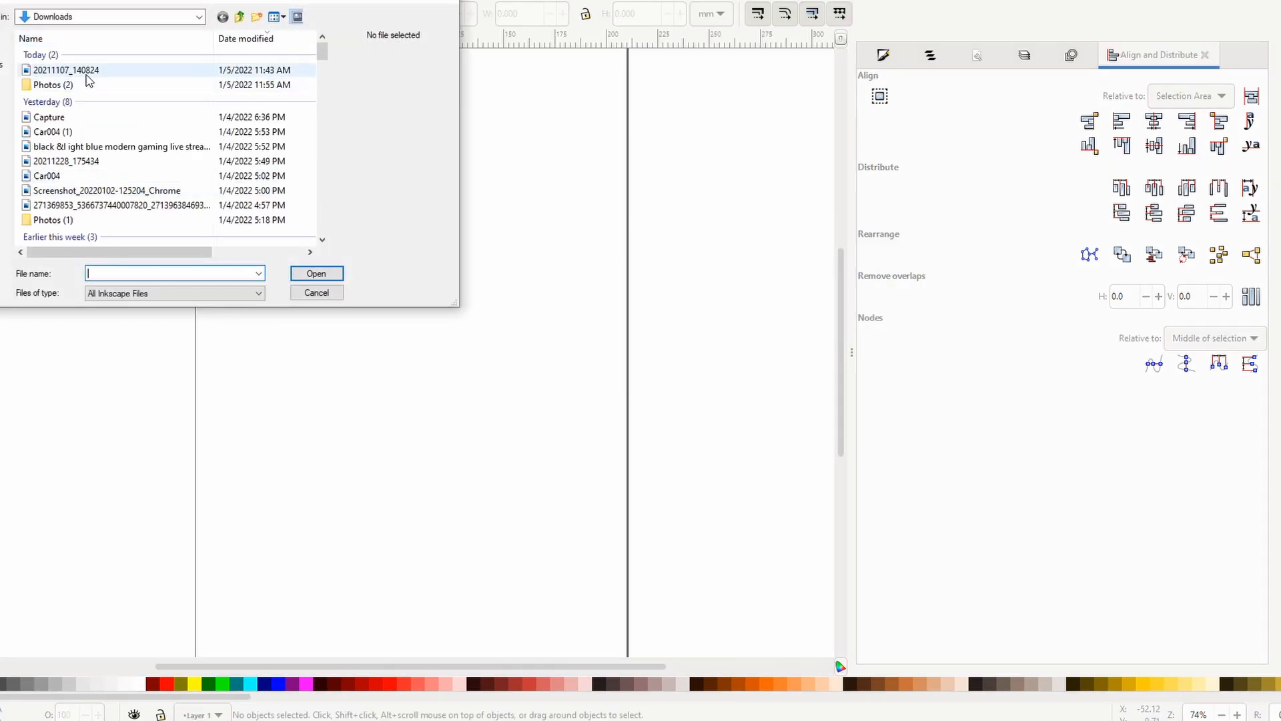
{"action": "double_click", "coordinate": [87, 78]}
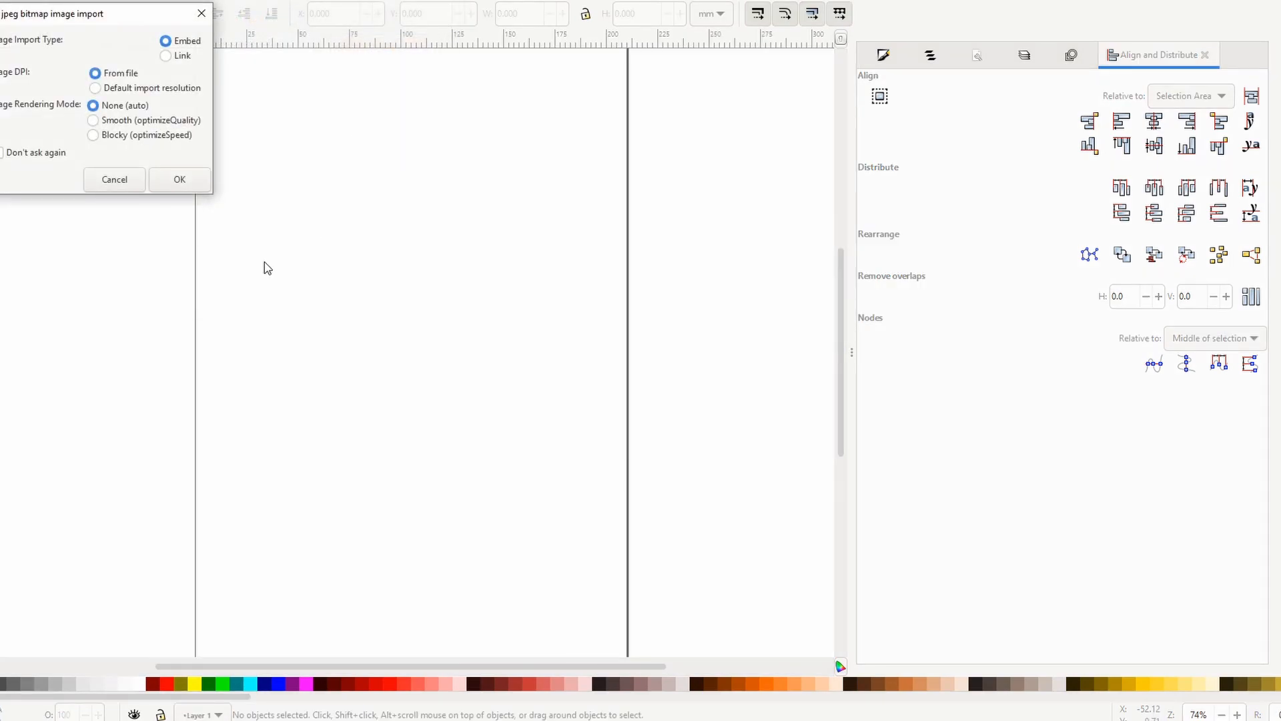
{"action": "left_click", "coordinate": [179, 180]}
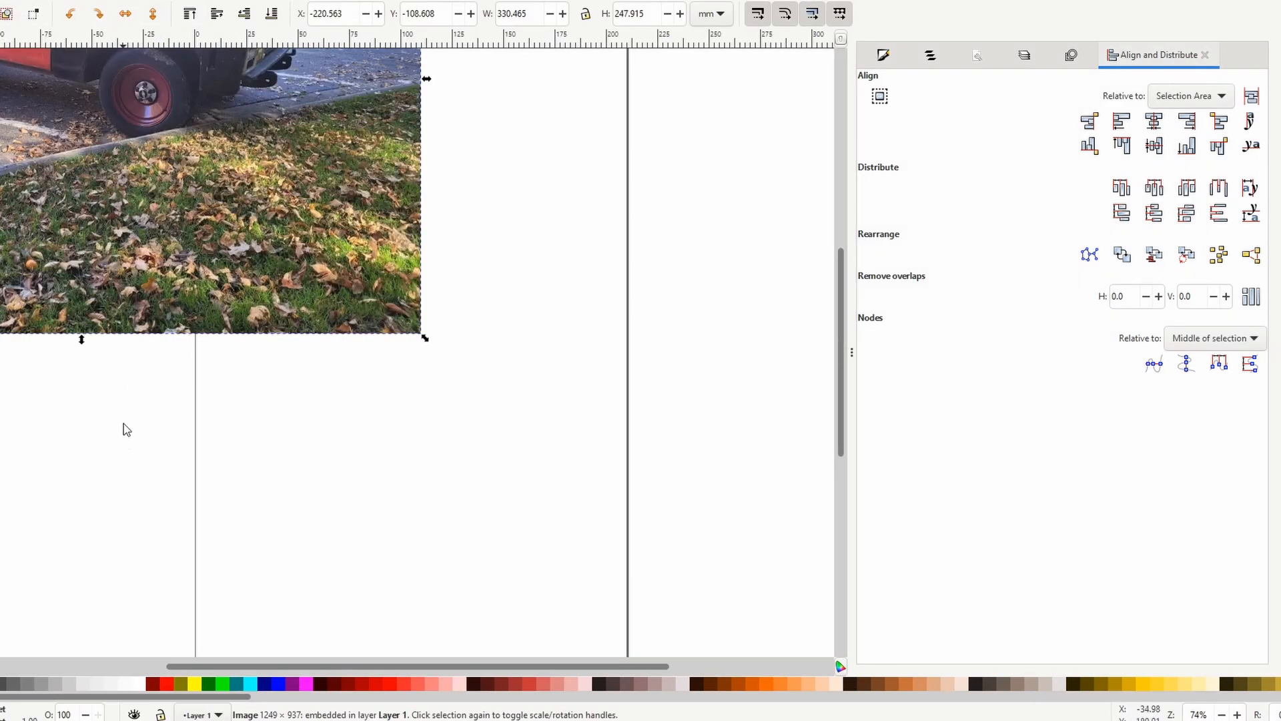
{"action": "left_click_drag", "start_coordinate": [106, 386], "coordinate": [247, 454]}
{"action": "right_click", "coordinate": [120, 393]}
{"action": "left_click", "coordinate": [171, 414]}
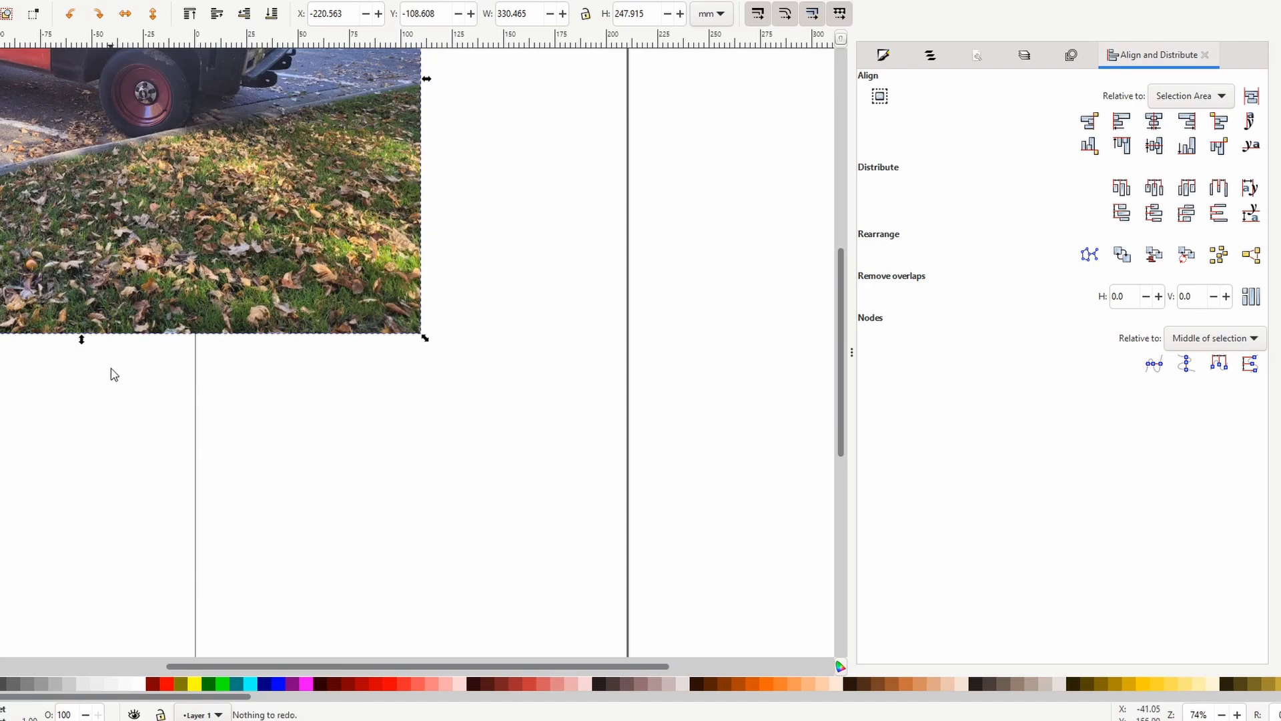
{"action": "mouse_move", "coordinate": [91, 376]}
{"action": "left_mouse_down"}
{"action": "mouse_move", "coordinate": [147, 393]}
{"action": "mouse_move", "coordinate": [90, 375]}
{"action": "left_mouse_up"}
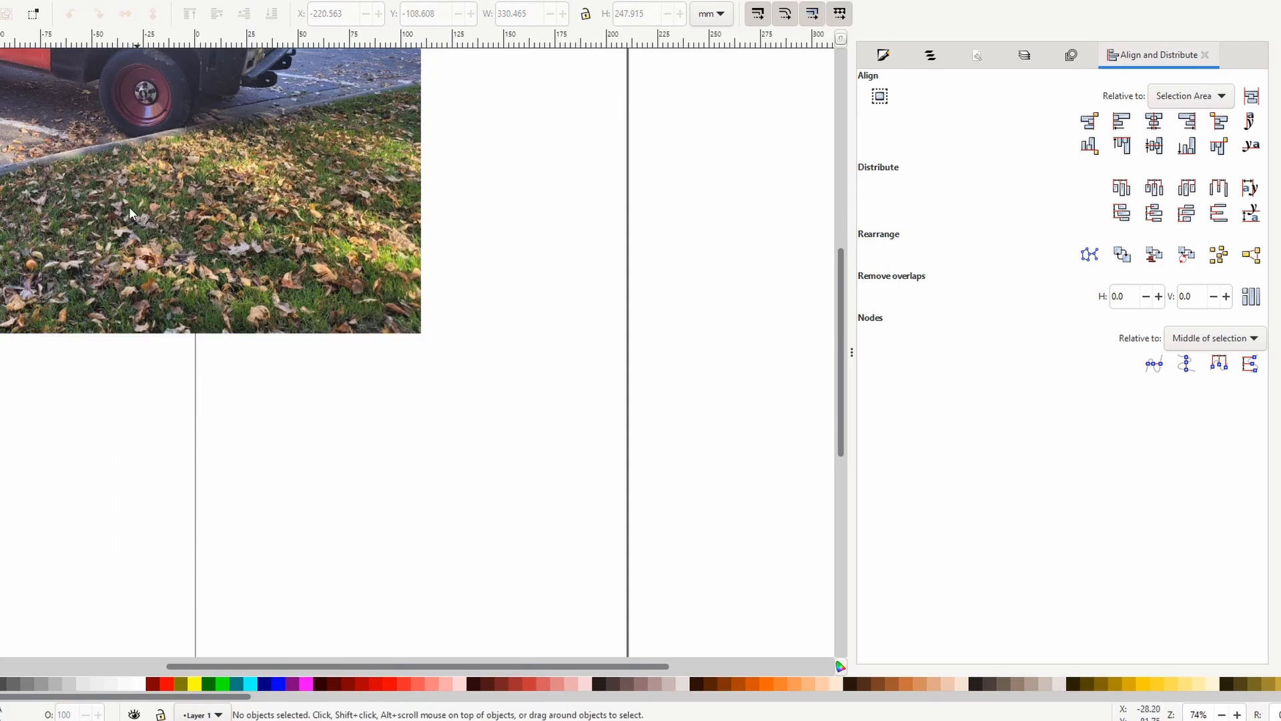
Move the imported truck photo over the page, to about X -60 mm, Y 16 mm.
{"action": "left_click_drag", "start_coordinate": [132, 197], "coordinate": [447, 351]}
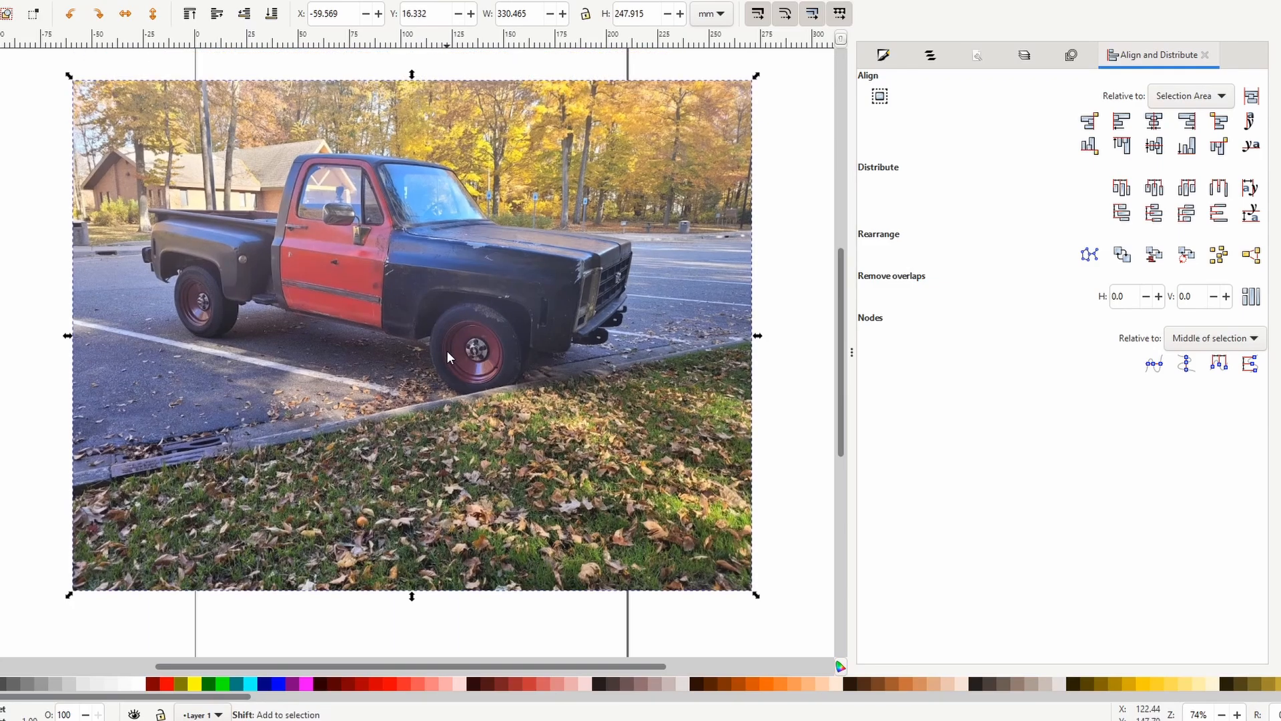
{"action": "scroll", "coordinate": [446, 350], "scroll_direction": "right", "scroll_amount": 2}
{"action": "scroll", "coordinate": [447, 351], "scroll_direction": "left", "scroll_amount": 2}
{"action": "scroll", "coordinate": [446, 351], "scroll_direction": "down", "scroll_amount": 2}
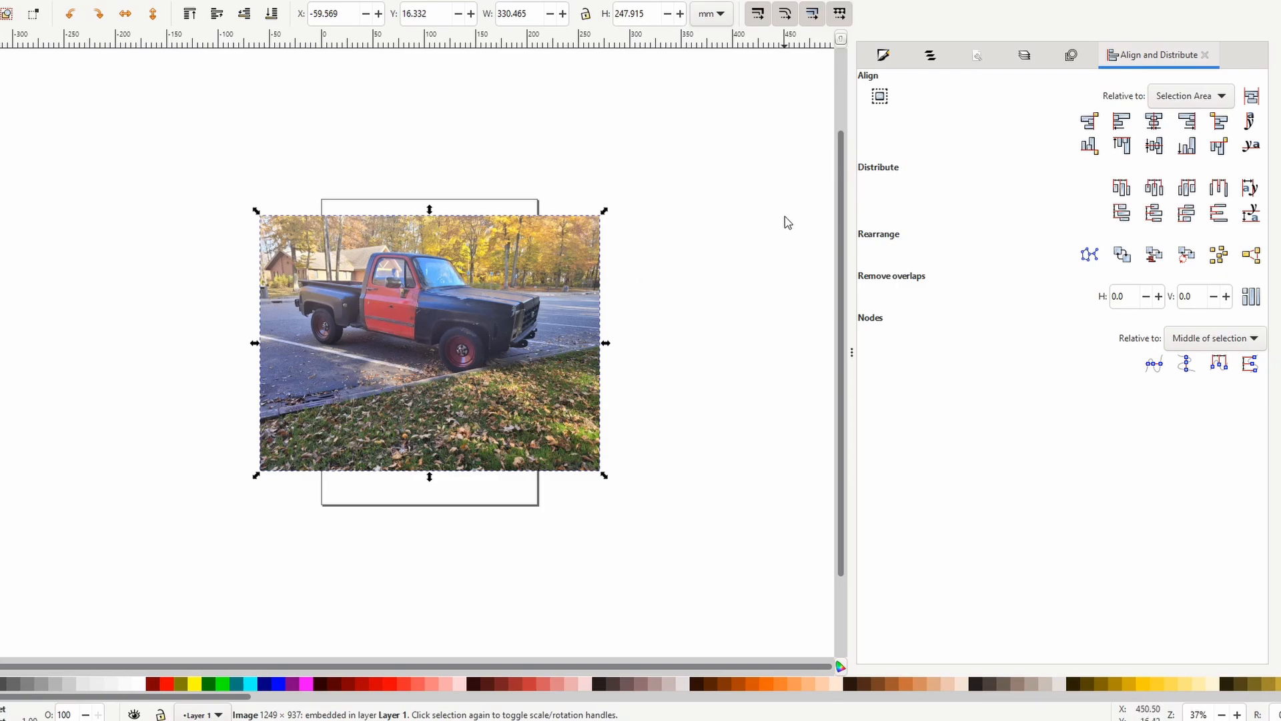
Open Trace Bitmap for the truck photo and preview a single-scan Brightness cutoff trace, first normally and then with Invert image enabled.
{"action": "left_click", "coordinate": [882, 55]}
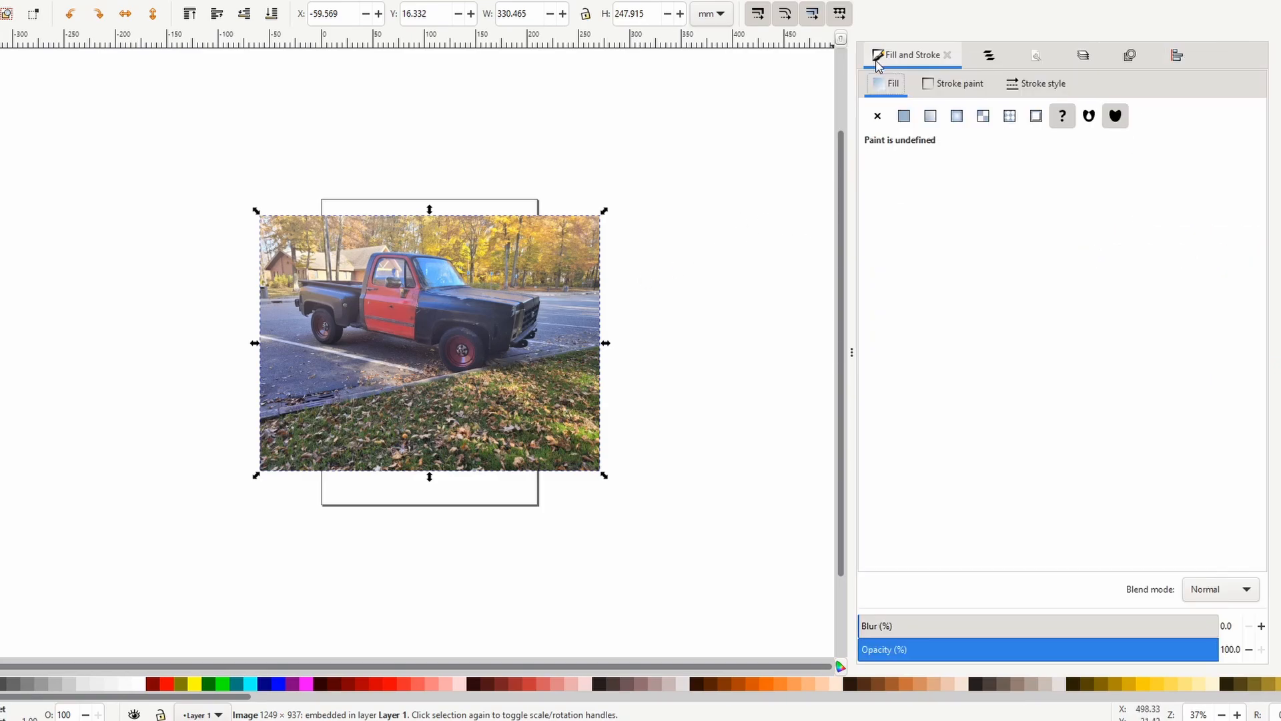
{"action": "left_click", "coordinate": [988, 54]}
{"action": "left_click", "coordinate": [1023, 58]}
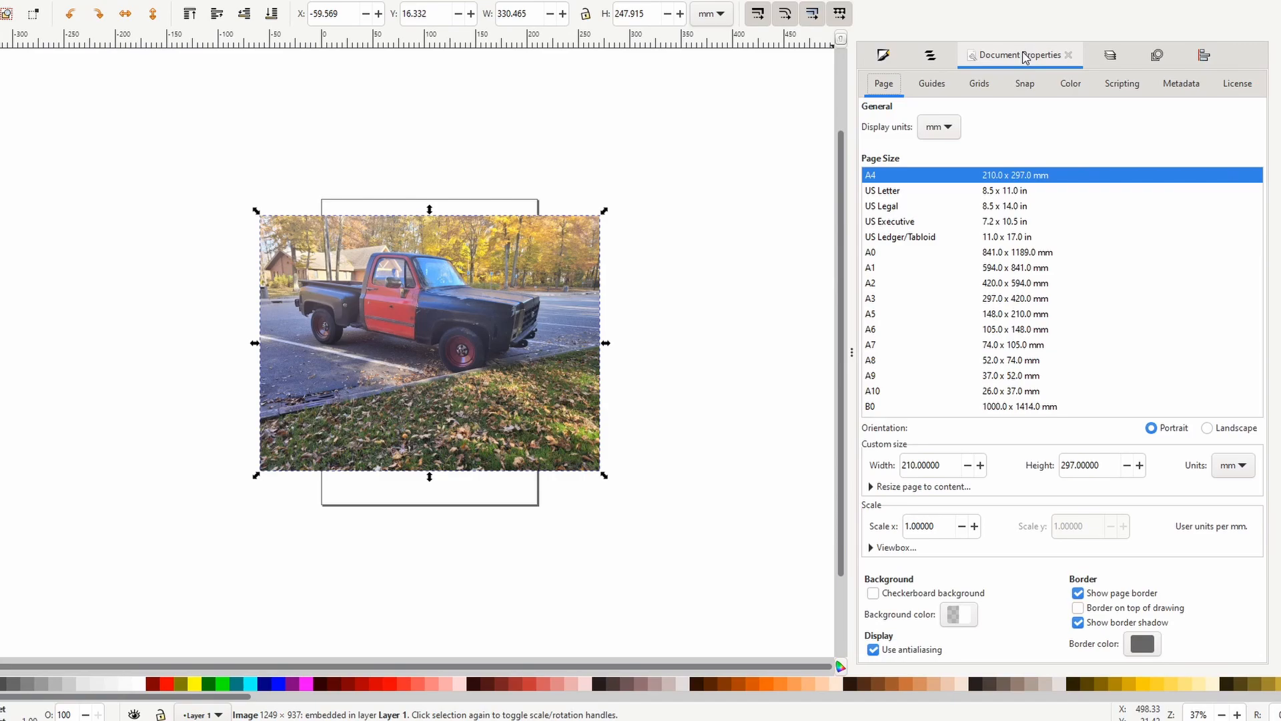
{"action": "left_click", "coordinate": [1099, 55]}
{"action": "left_click", "coordinate": [1100, 55]}
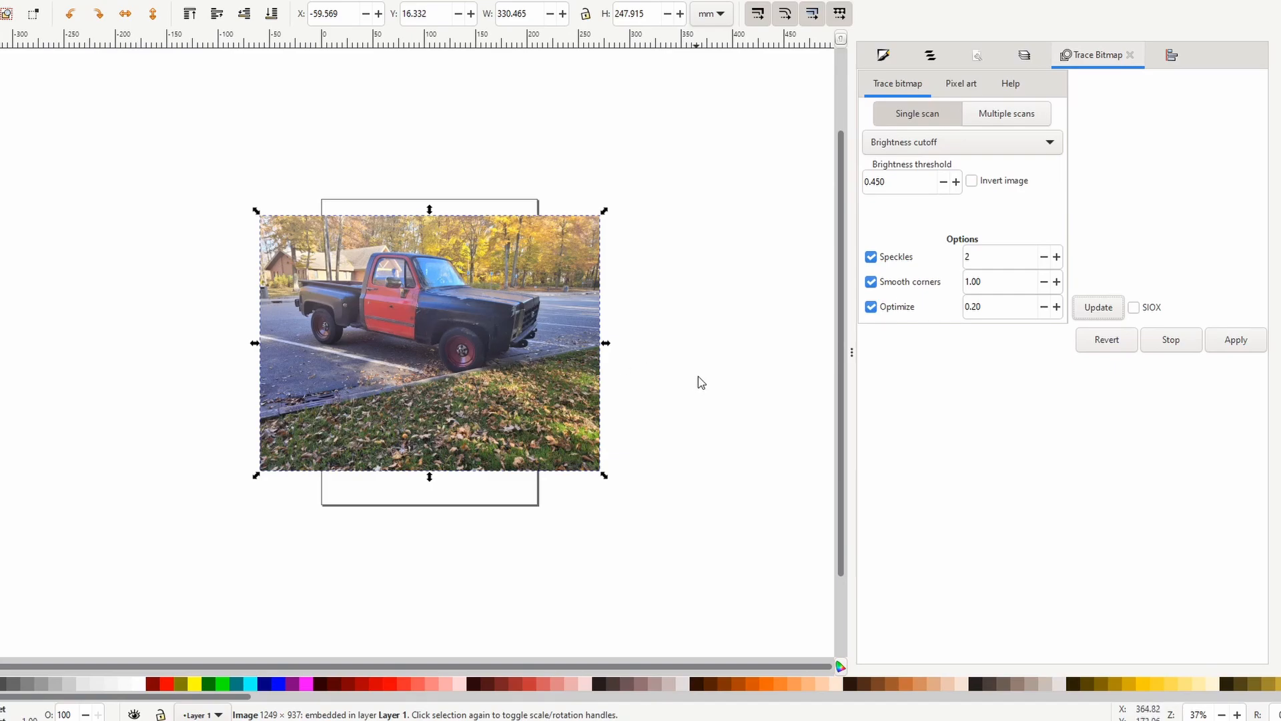
{"action": "left_click", "coordinate": [1097, 308]}
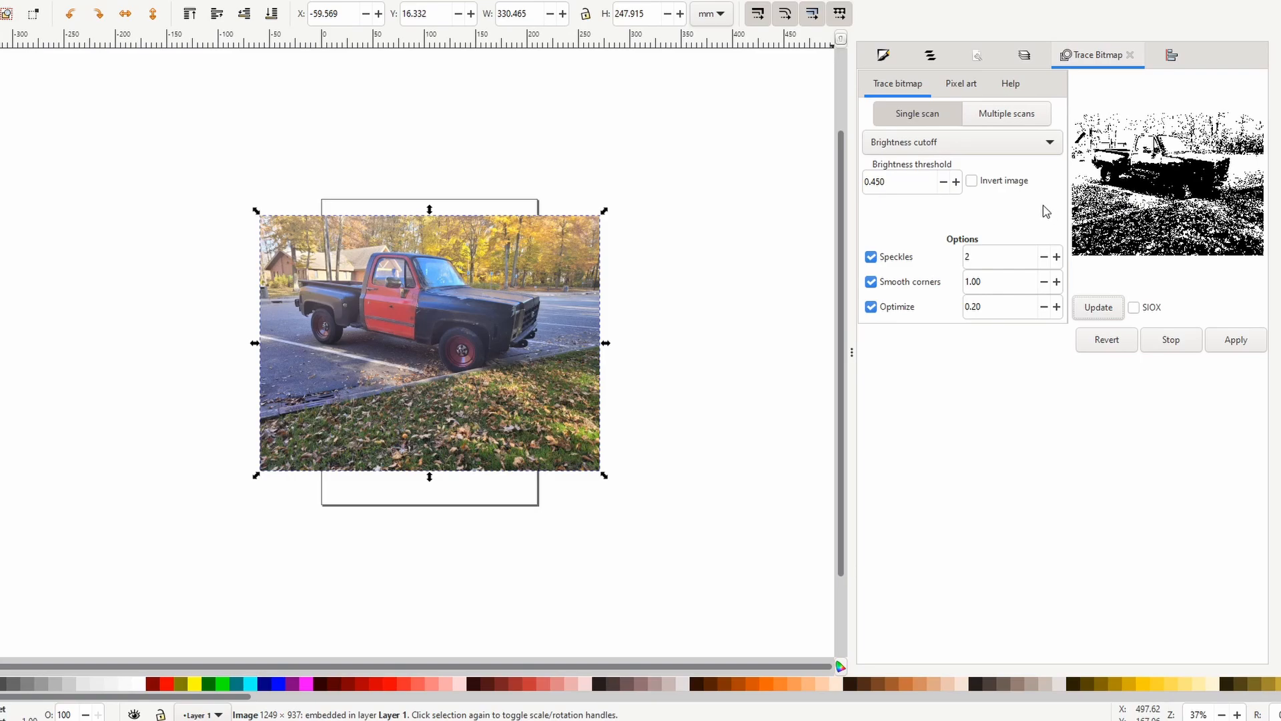
{"action": "left_click", "coordinate": [972, 180]}
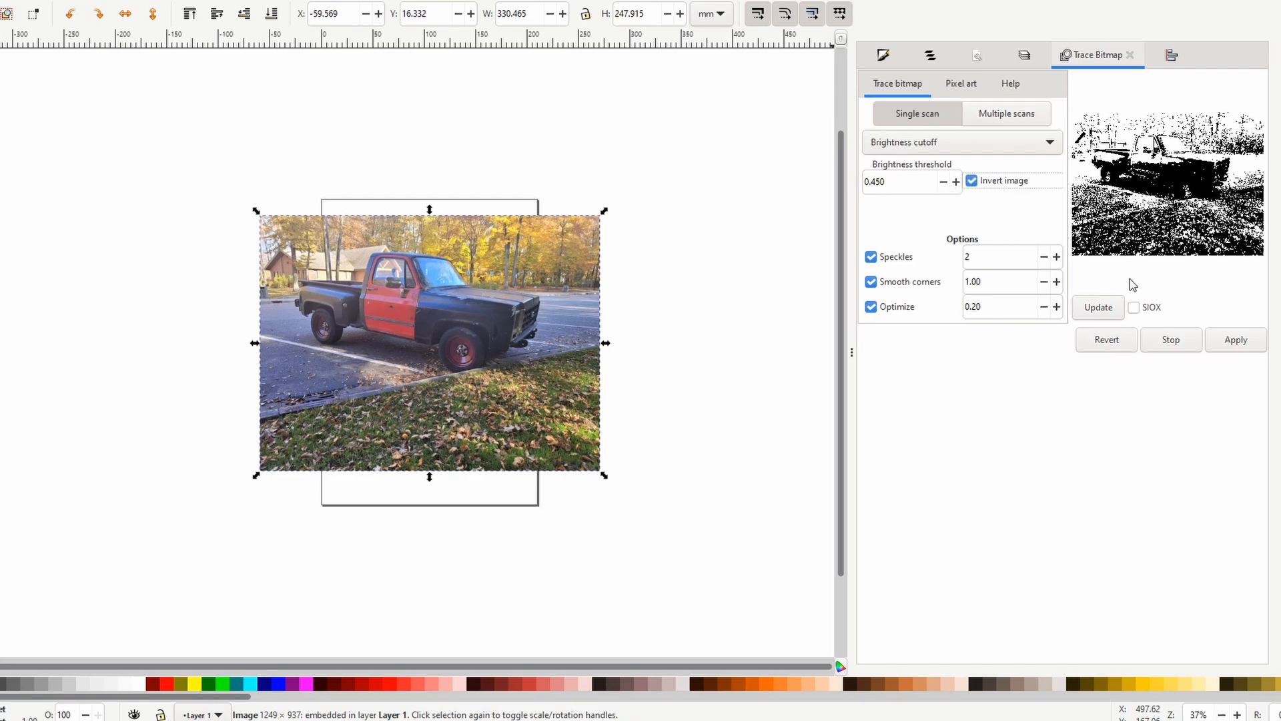
{"action": "left_click", "coordinate": [1100, 309]}
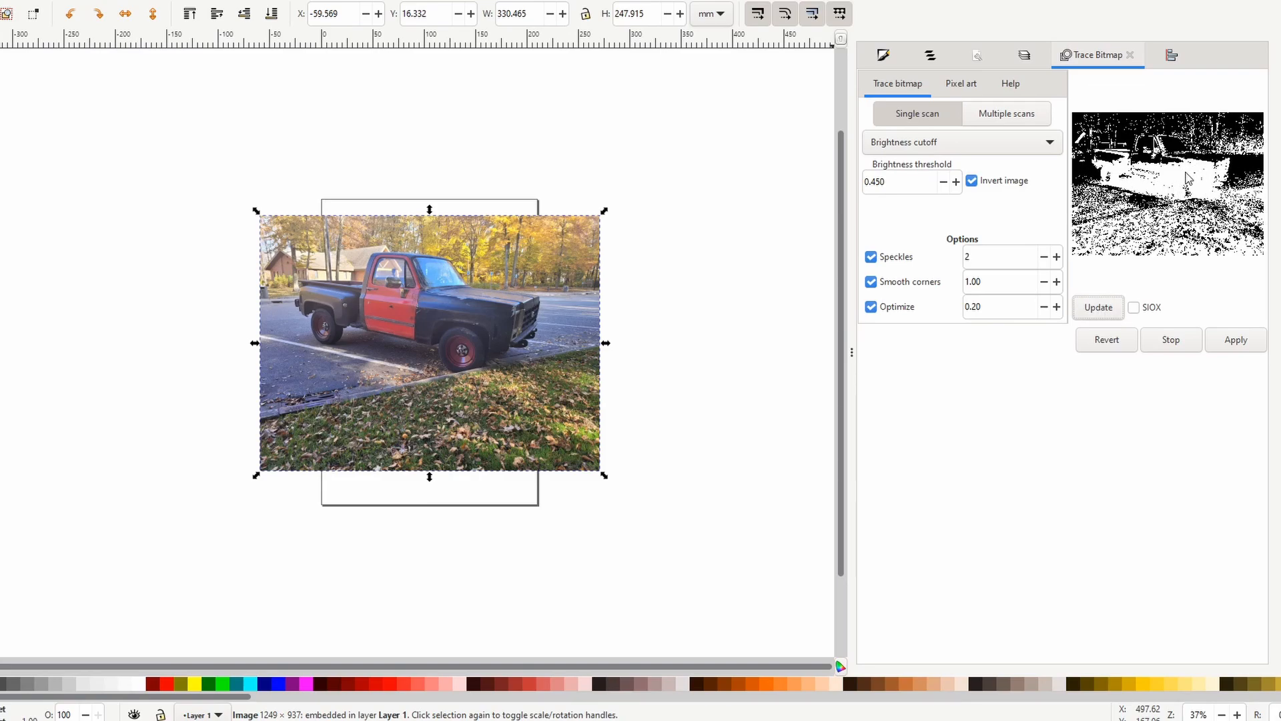
Set the trace method to Edge detection, refresh the preview and apply the trace to the truck photo.
{"action": "left_click", "coordinate": [1050, 145]}
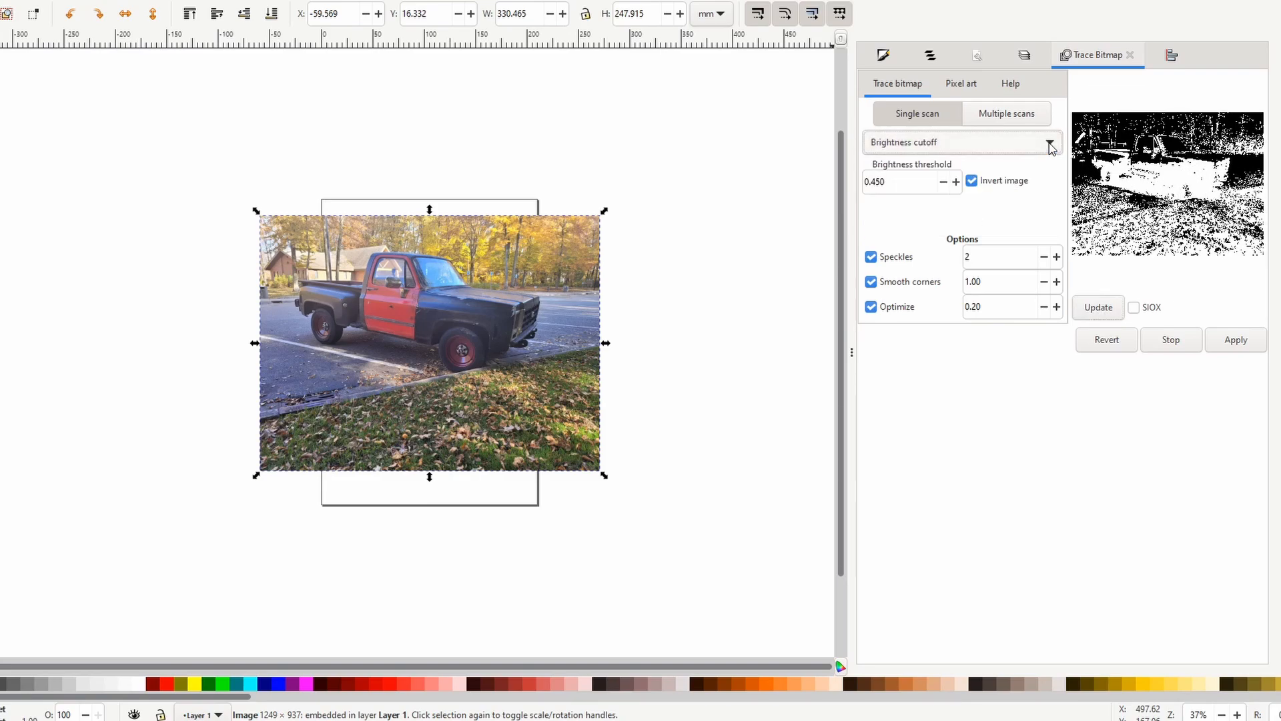
{"action": "left_click", "coordinate": [1050, 145]}
{"action": "left_click", "coordinate": [964, 166]}
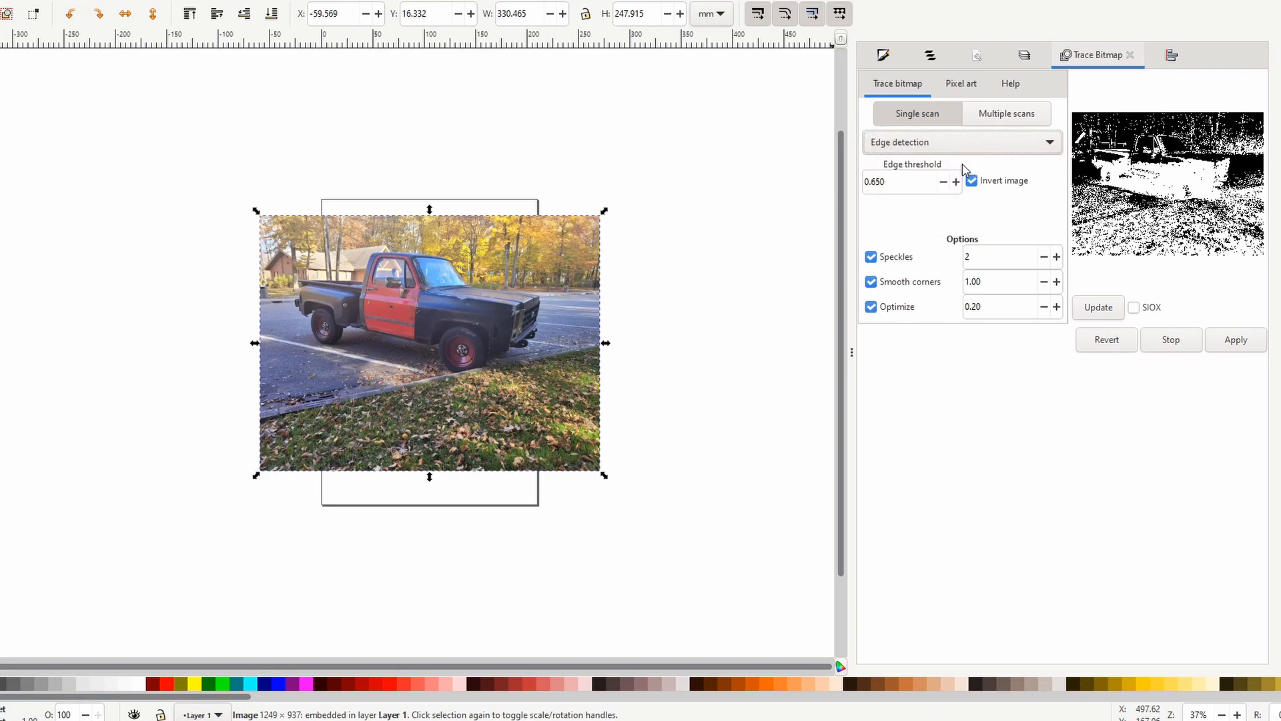
{"action": "left_click", "coordinate": [1098, 308]}
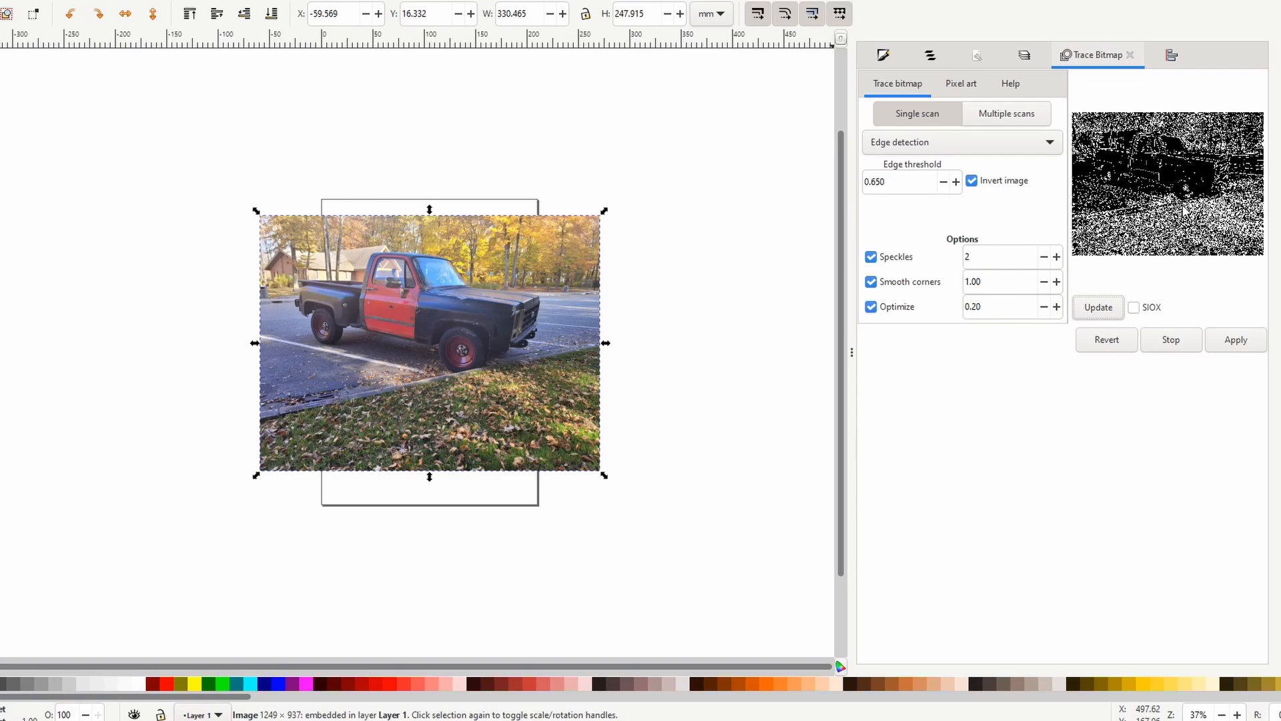
{"action": "left_click", "coordinate": [1228, 342]}
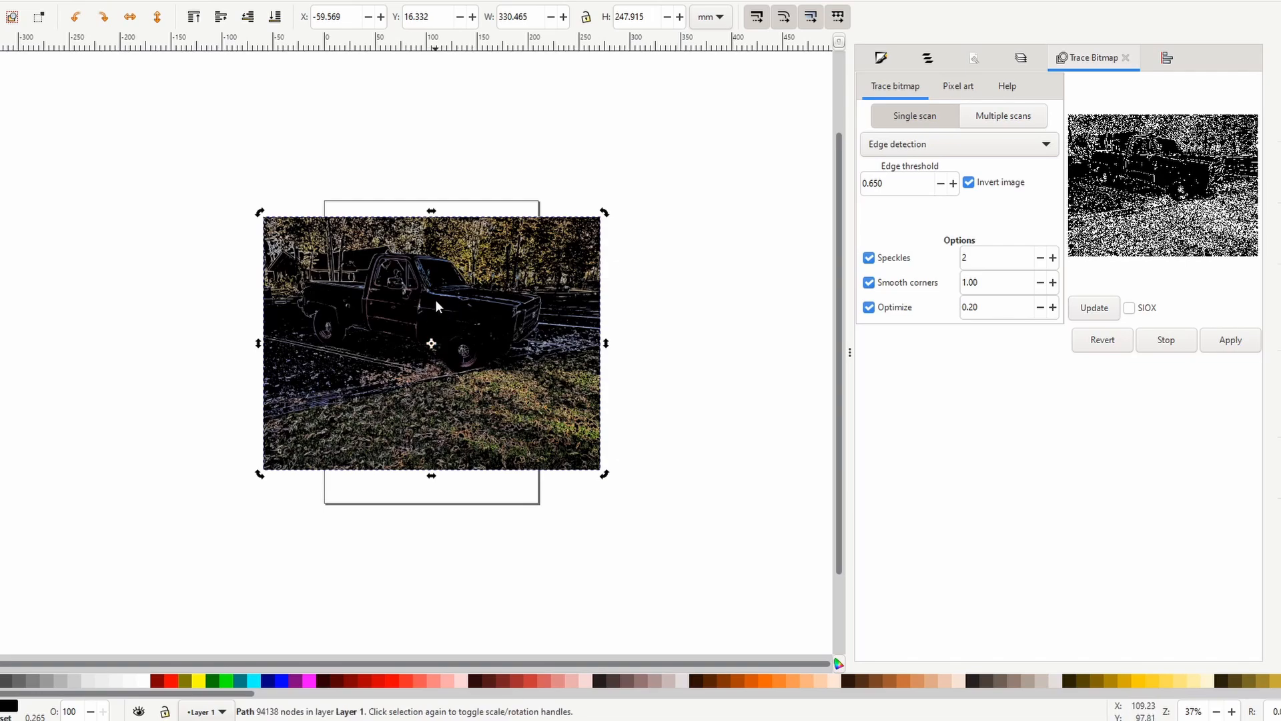
Separate the traced path from the original, moving the trace to the left of the page and the photo to the right.
{"action": "mouse_move", "coordinate": [435, 299]}
{"action": "left_mouse_down"}
{"action": "mouse_move", "coordinate": [309, 223]}
{"action": "mouse_move", "coordinate": [113, 220]}
{"action": "mouse_move", "coordinate": [99, 231]}
{"action": "left_mouse_up"}
{"action": "left_click", "coordinate": [412, 317]}
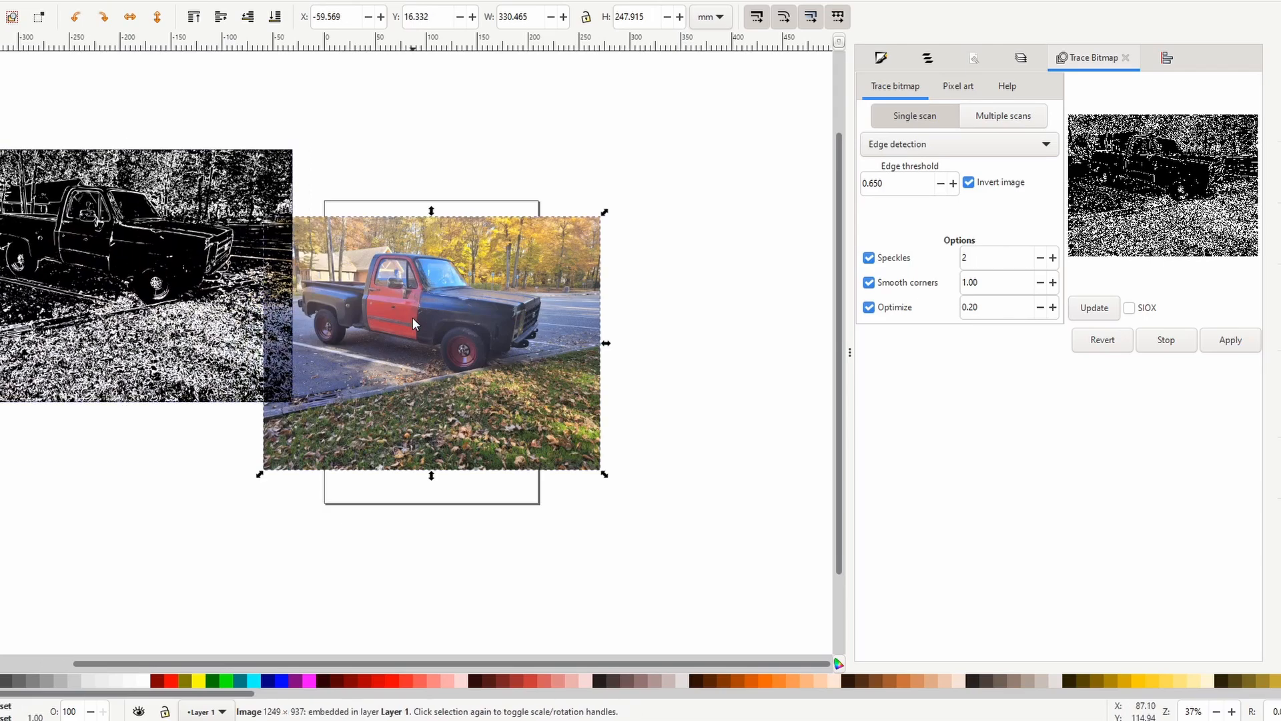
{"action": "left_click_drag", "start_coordinate": [412, 318], "coordinate": [645, 267]}
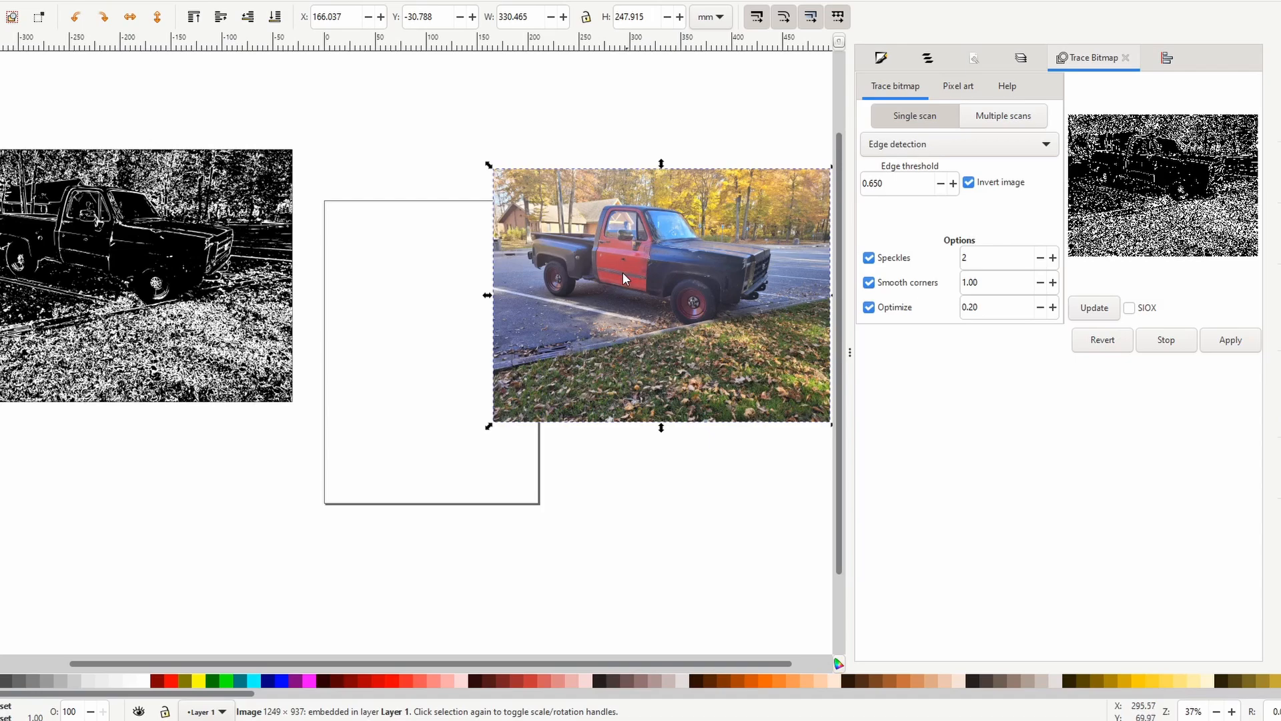
Move the photo away from the page to about X 325 mm, Y -91 mm, and the trace to about X -100 mm, Y 8 mm.
{"action": "left_click_drag", "start_coordinate": [623, 275], "coordinate": [784, 214]}
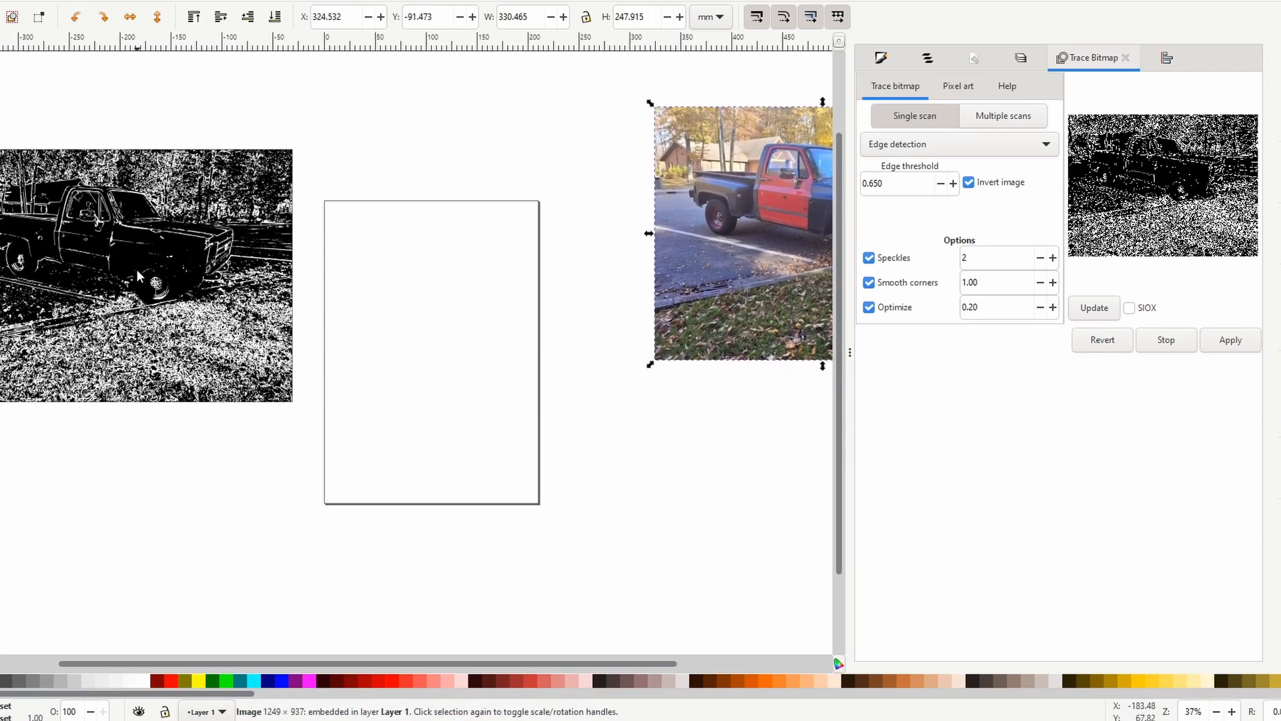
{"action": "mouse_move", "coordinate": [179, 268]}
{"action": "left_mouse_down"}
{"action": "mouse_move", "coordinate": [233, 270]}
{"action": "mouse_move", "coordinate": [443, 332]}
{"action": "left_mouse_up"}
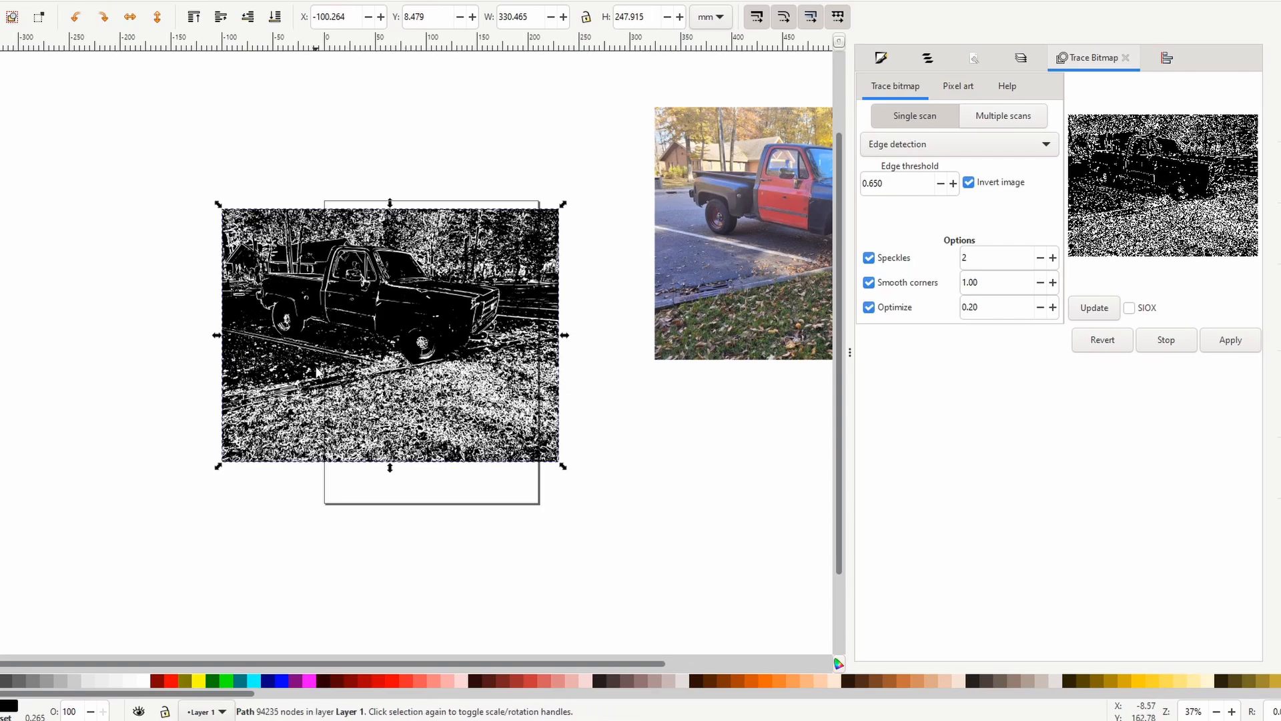
Delete the trace's nodes in the leaf-covered ground below the truck, across both the left and right halves.
{"action": "scroll", "coordinate": [317, 361], "scroll_direction": "up", "scroll_amount": 2, "text": "ctrl"}
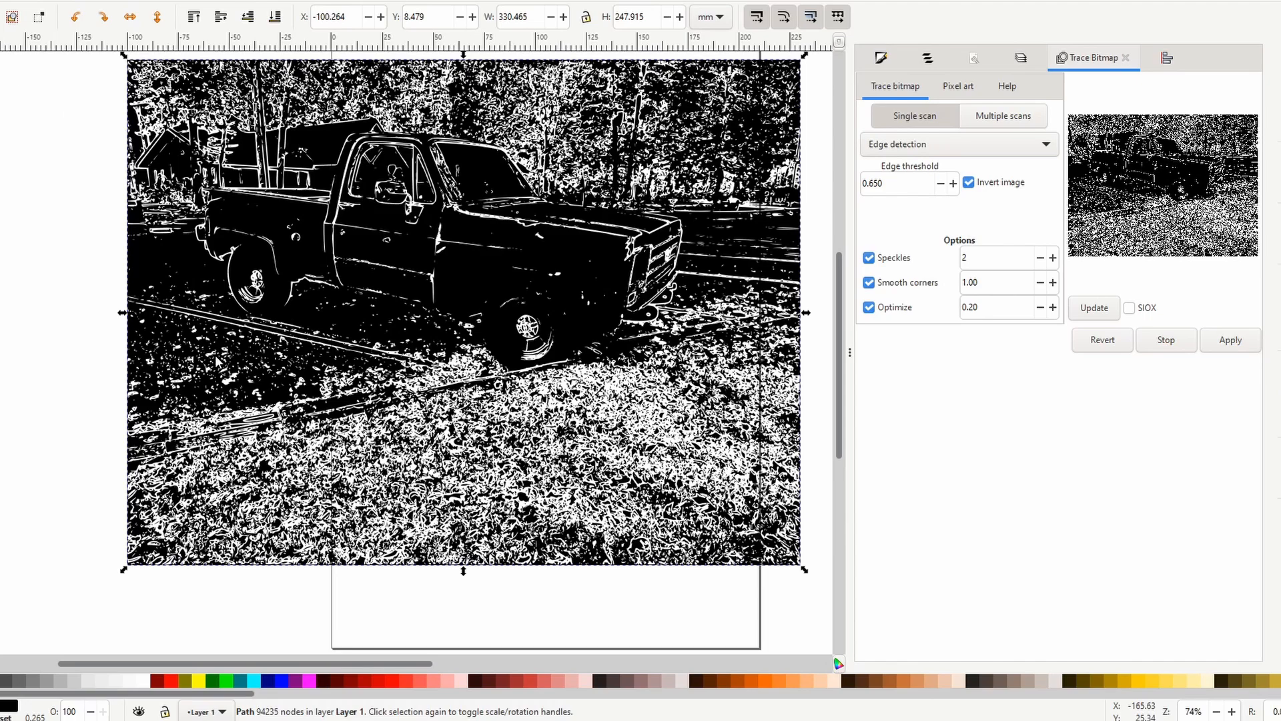
{"action": "key", "text": "n"}
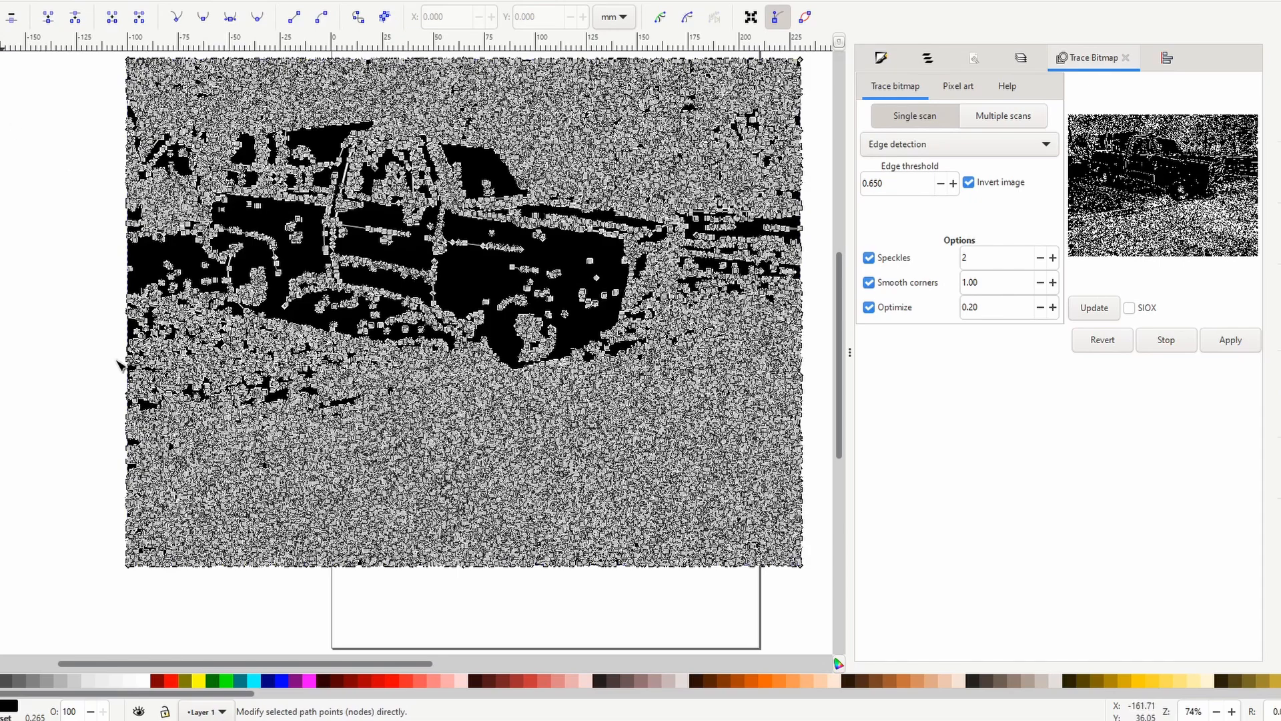
{"action": "left_click_drag", "start_coordinate": [110, 348], "coordinate": [544, 583]}
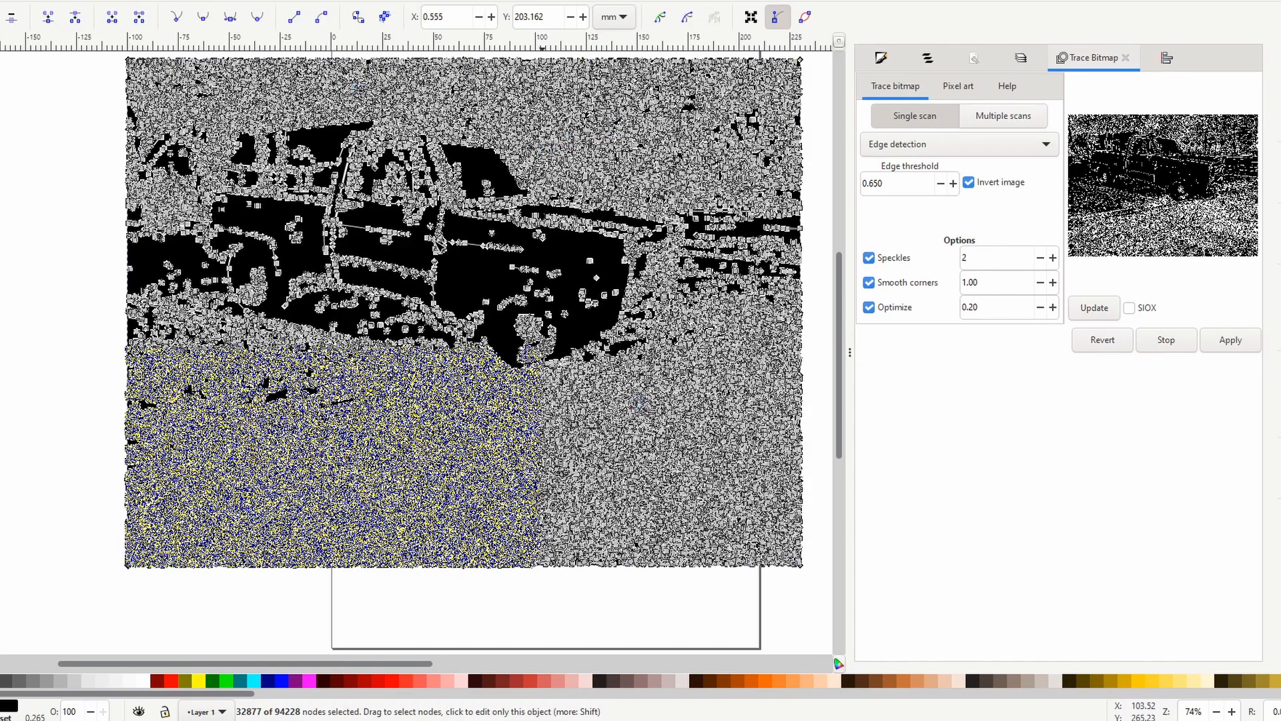
{"action": "key", "text": "Delete"}
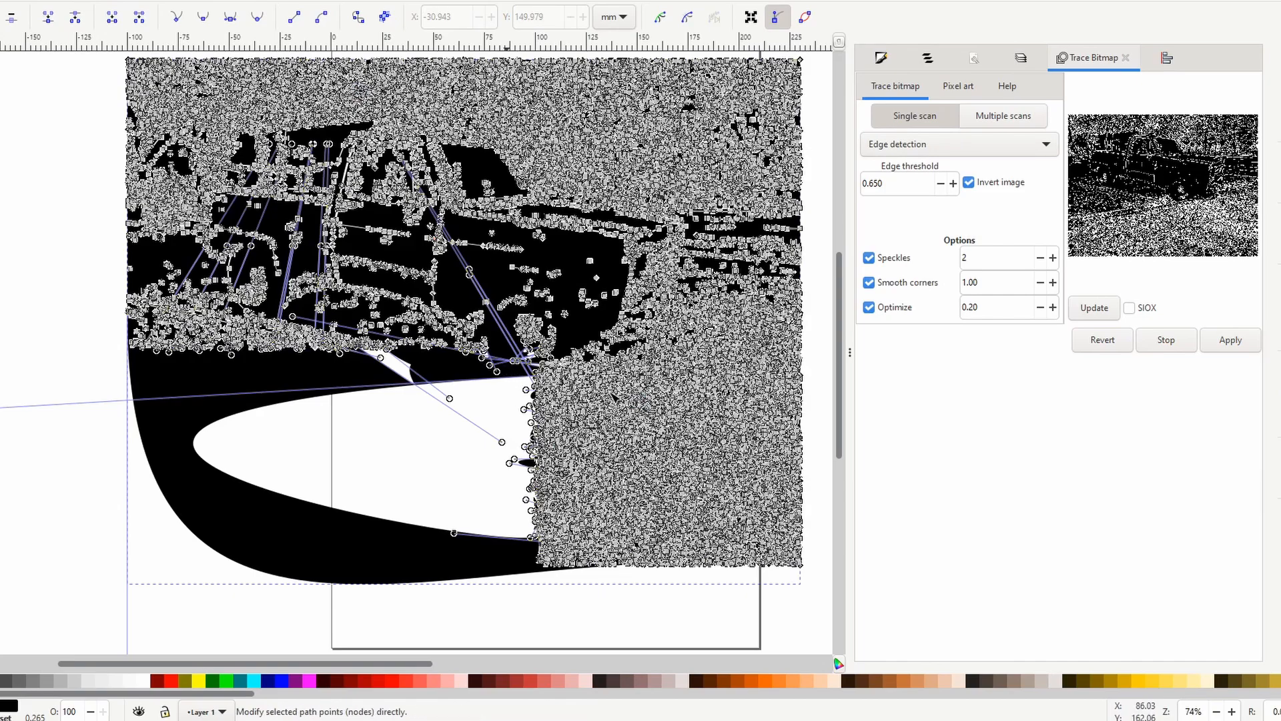
{"action": "left_click_drag", "start_coordinate": [504, 373], "coordinate": [825, 602]}
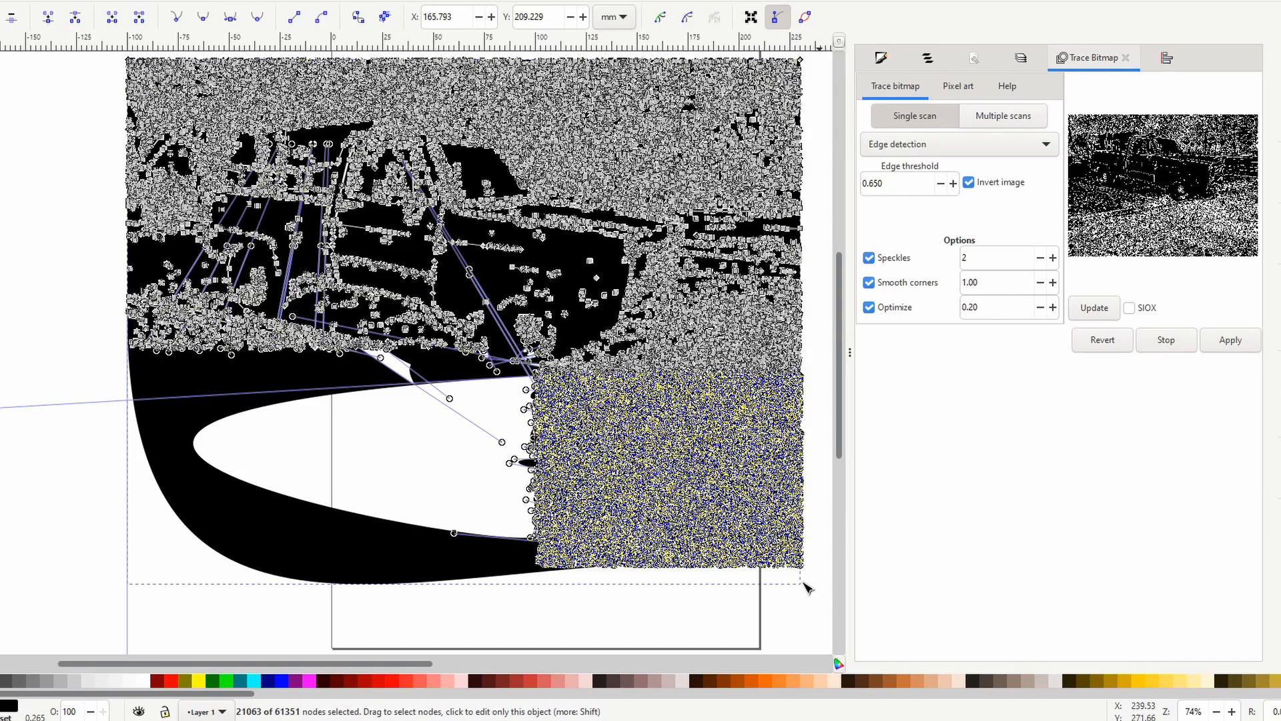
{"action": "key", "text": "Delete"}
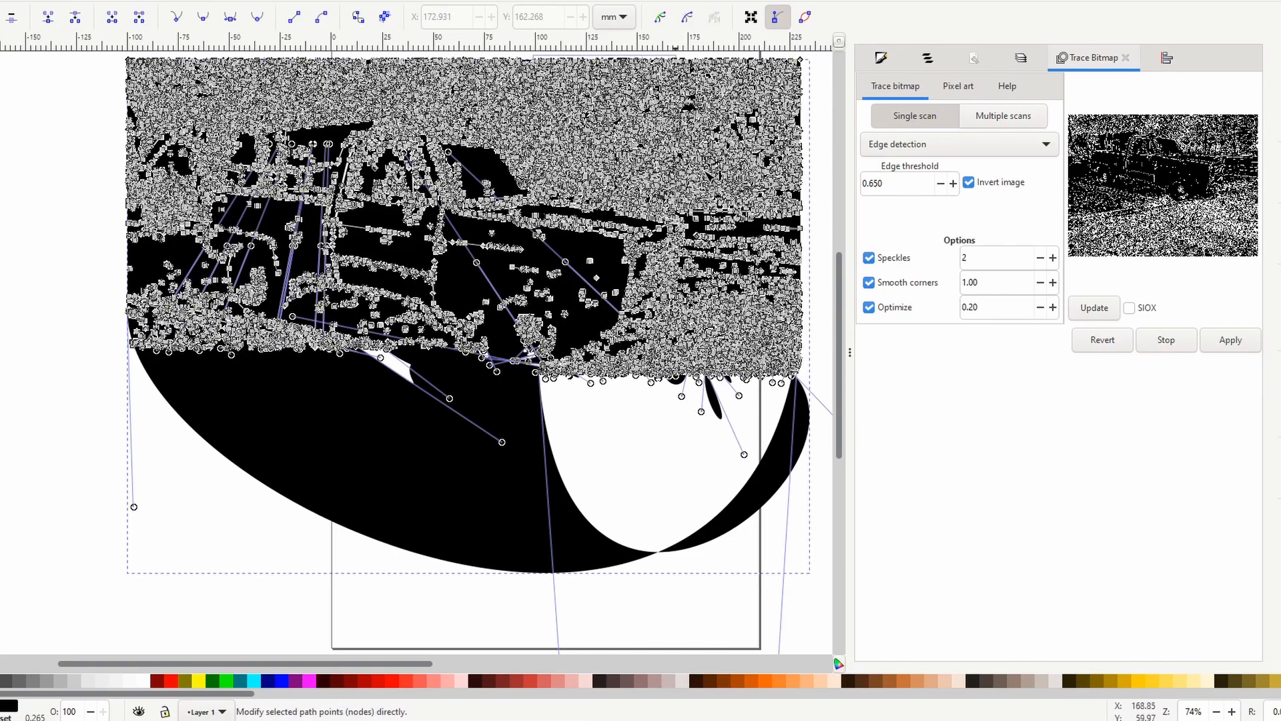
Delete the trace's background nodes above the truck's hood and above the truck bed.
{"action": "left_click_drag", "start_coordinate": [796, 194], "coordinate": [826, 191]}
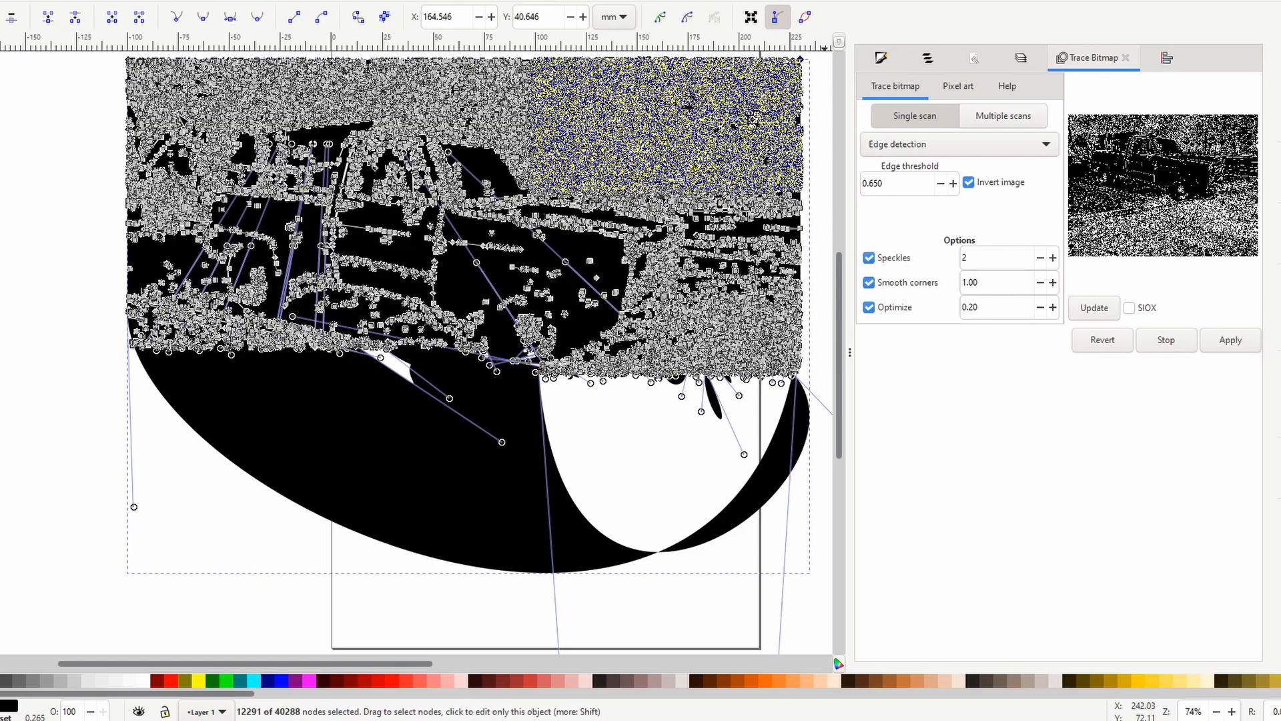
{"action": "key", "text": "Delete"}
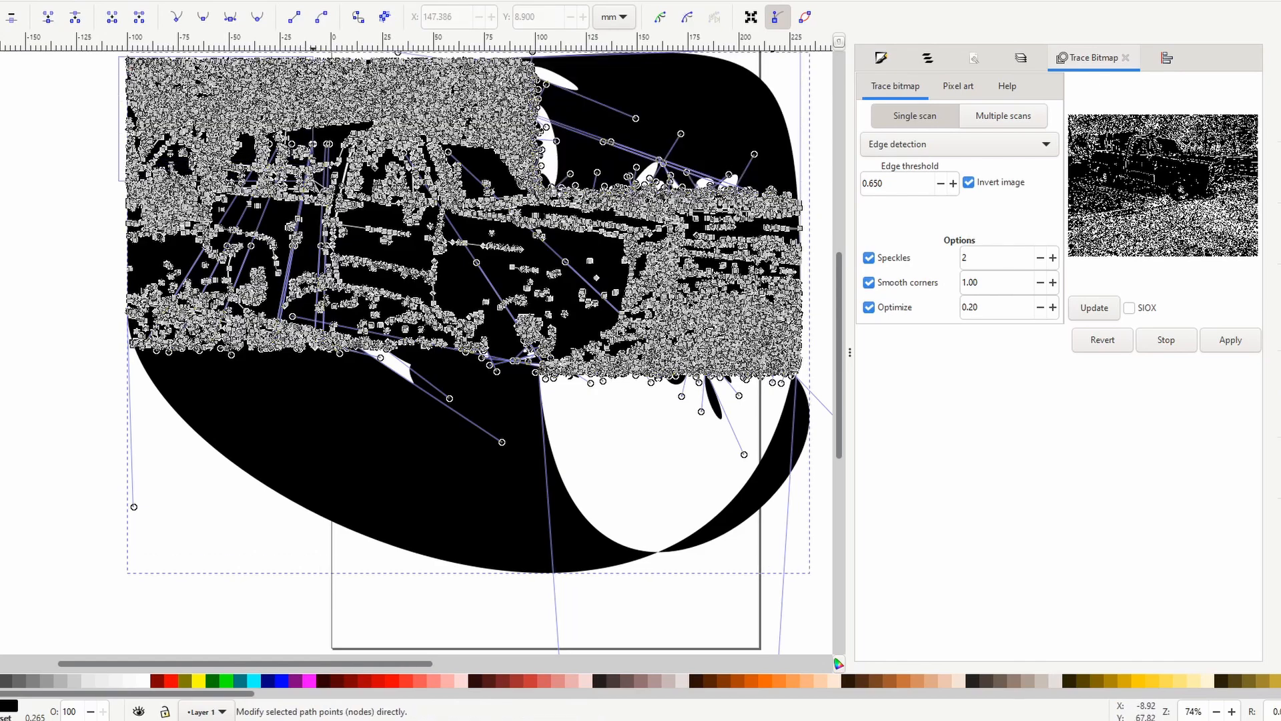
{"action": "left_click_drag", "start_coordinate": [313, 182], "coordinate": [313, 180]}
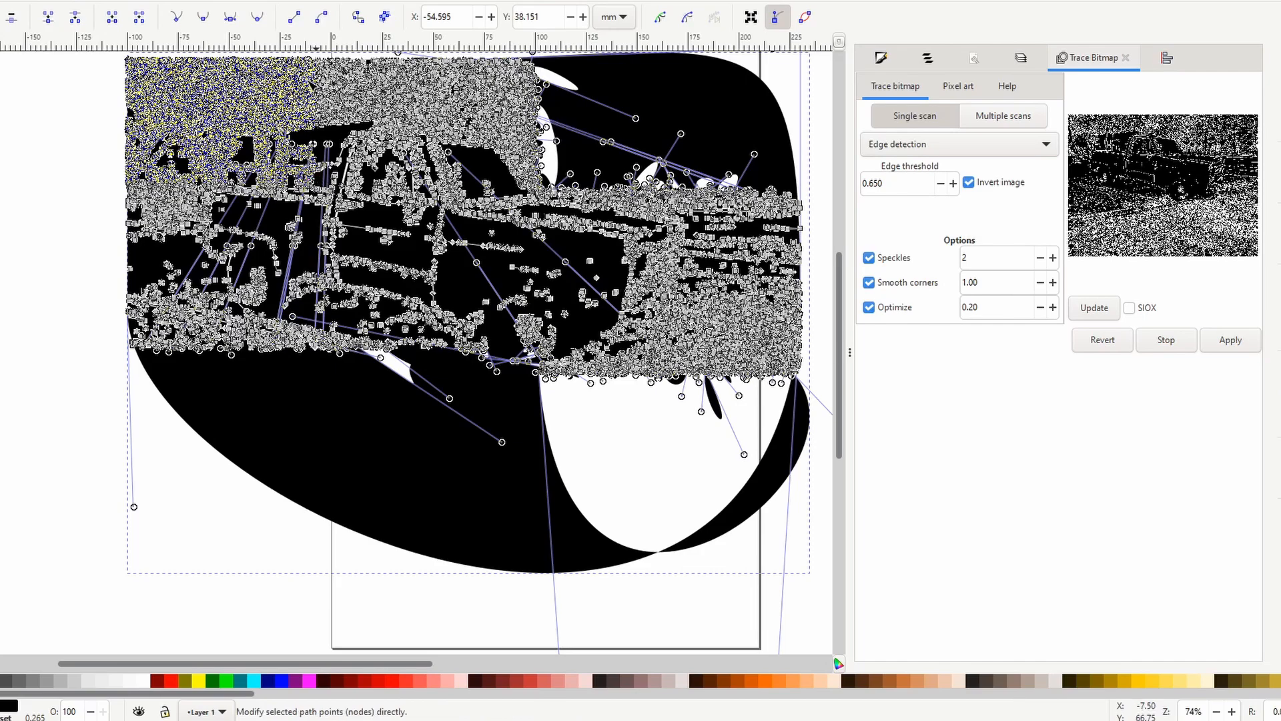
{"action": "key", "text": "Delete"}
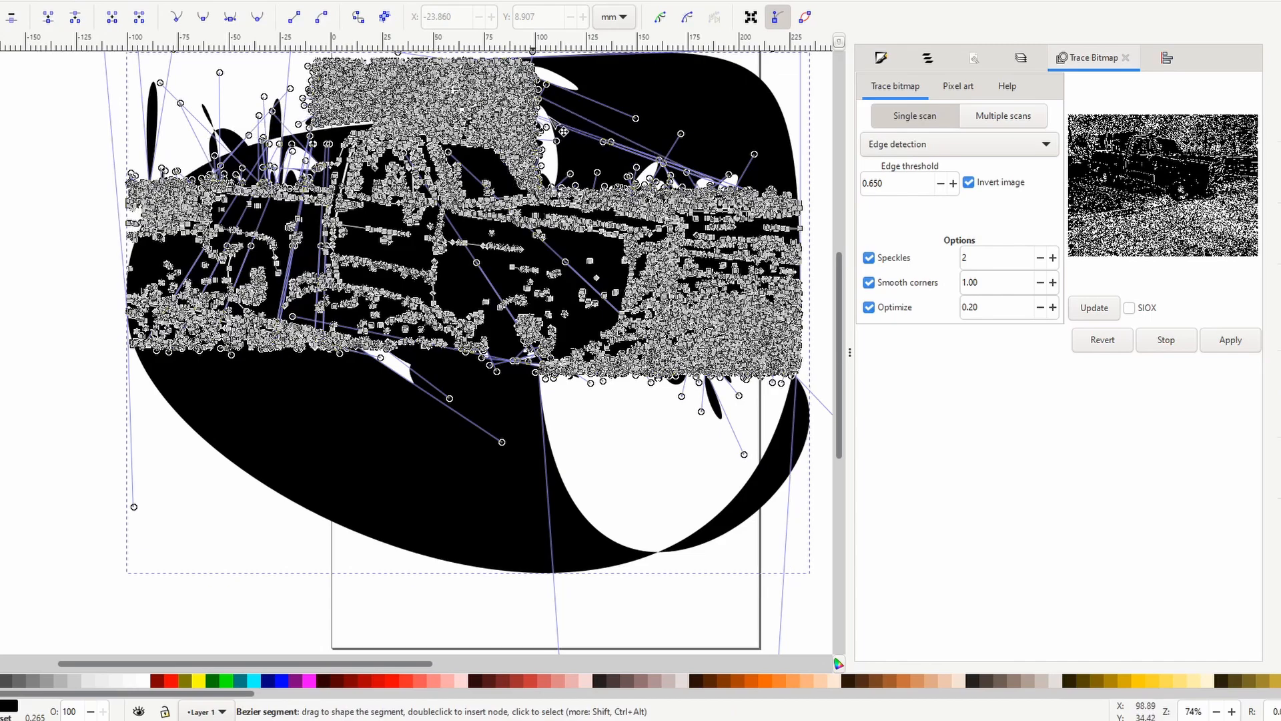
{"action": "left_click_drag", "start_coordinate": [546, 126], "coordinate": [306, 93]}
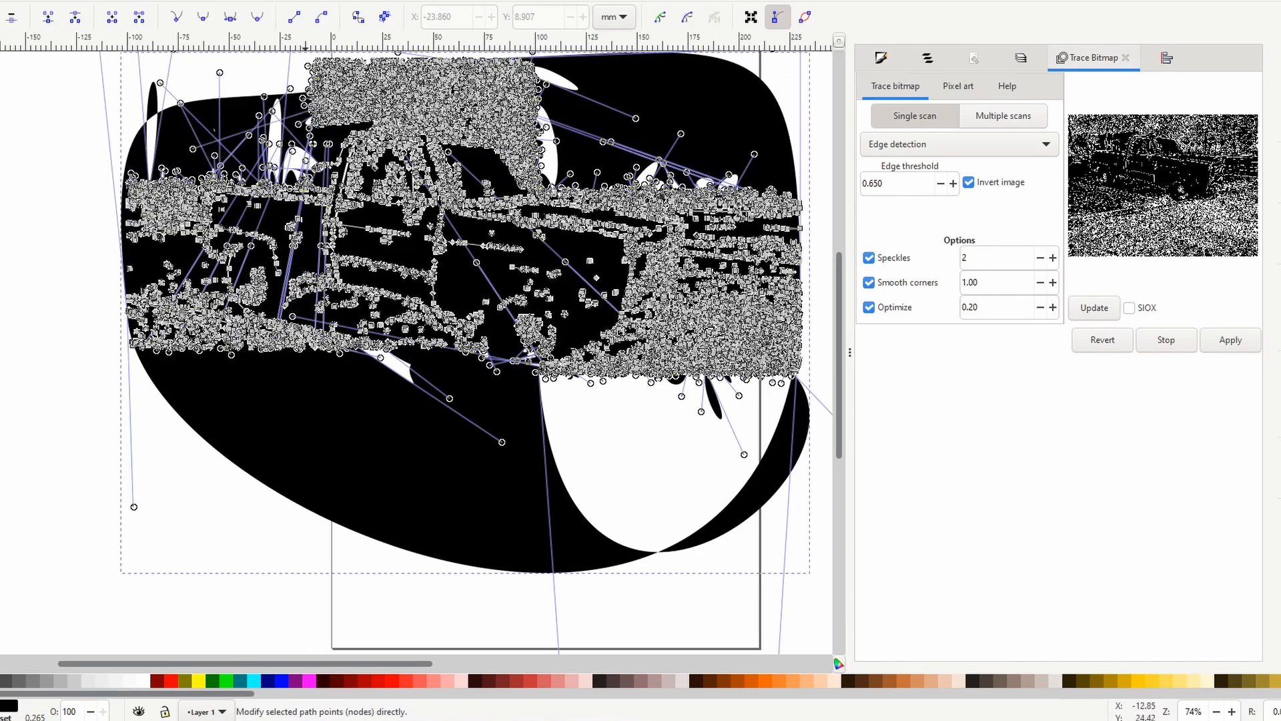
{"action": "left_click", "coordinate": [1, 0]}
{"action": "left_click", "coordinate": [20, 10]}
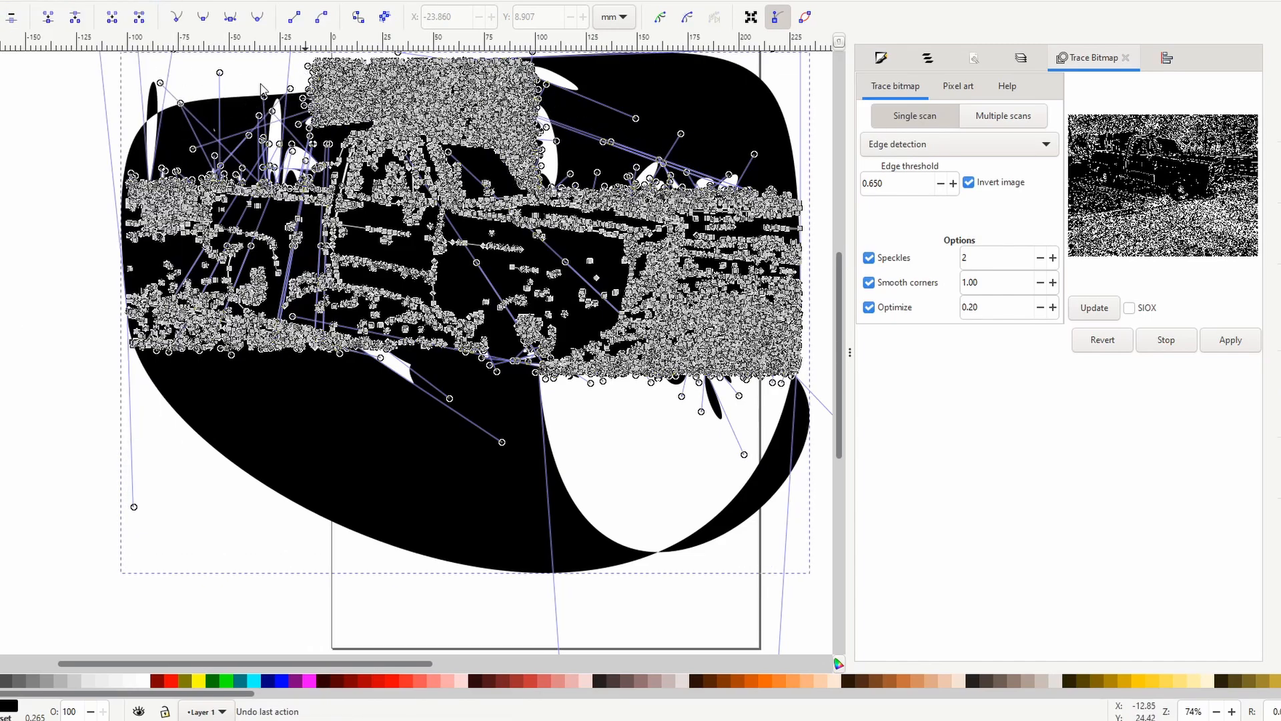
Delete the remaining block of background tree nodes above the truck's cab.
{"action": "scroll", "coordinate": [215, 225], "scroll_direction": "down", "scroll_amount": 1}
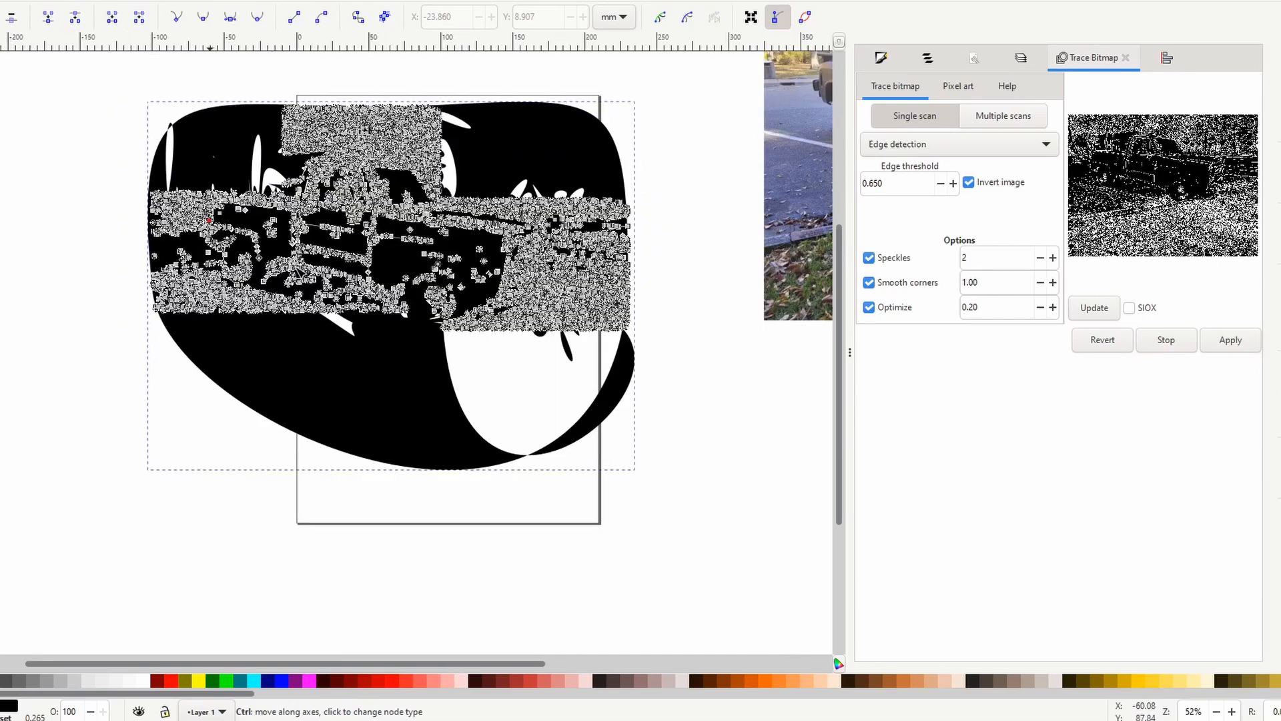
{"action": "left_click_drag", "start_coordinate": [268, 79], "coordinate": [459, 148]}
{"action": "key", "text": "Delete"}
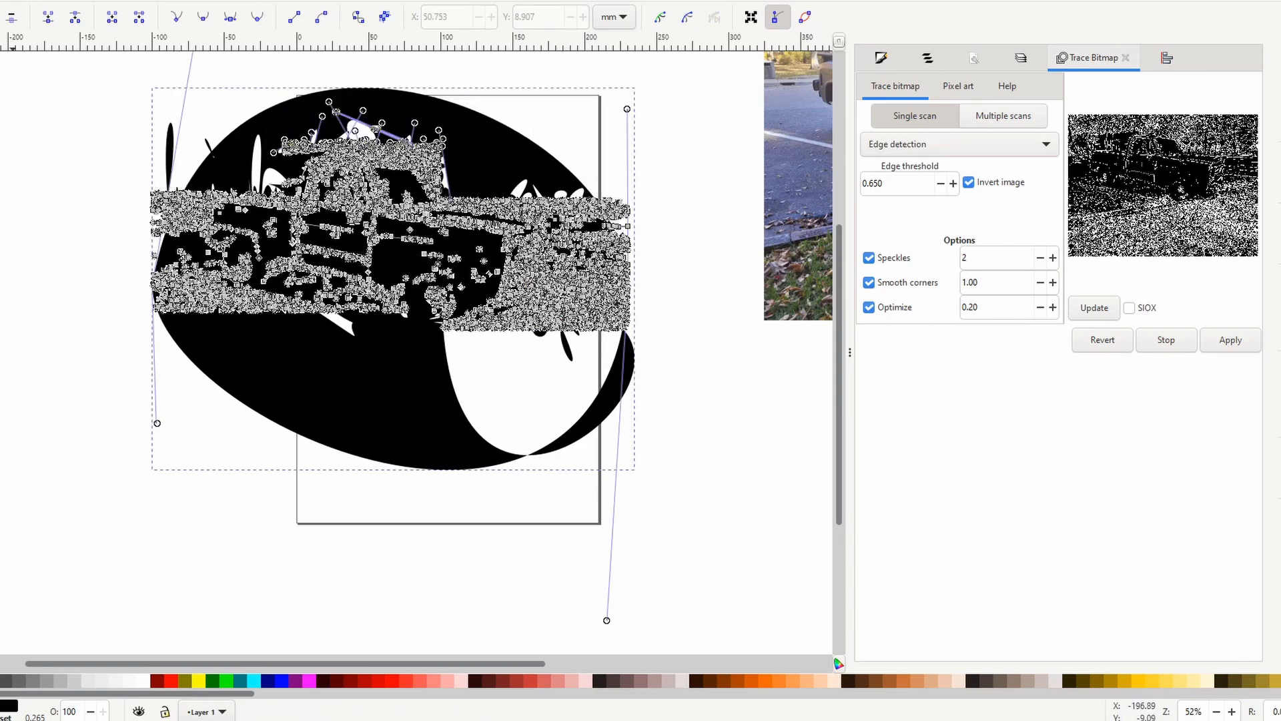
Move the whole trimmed trace to about X -114.5 mm, Y 12.2 mm.
{"action": "key", "text": "s"}
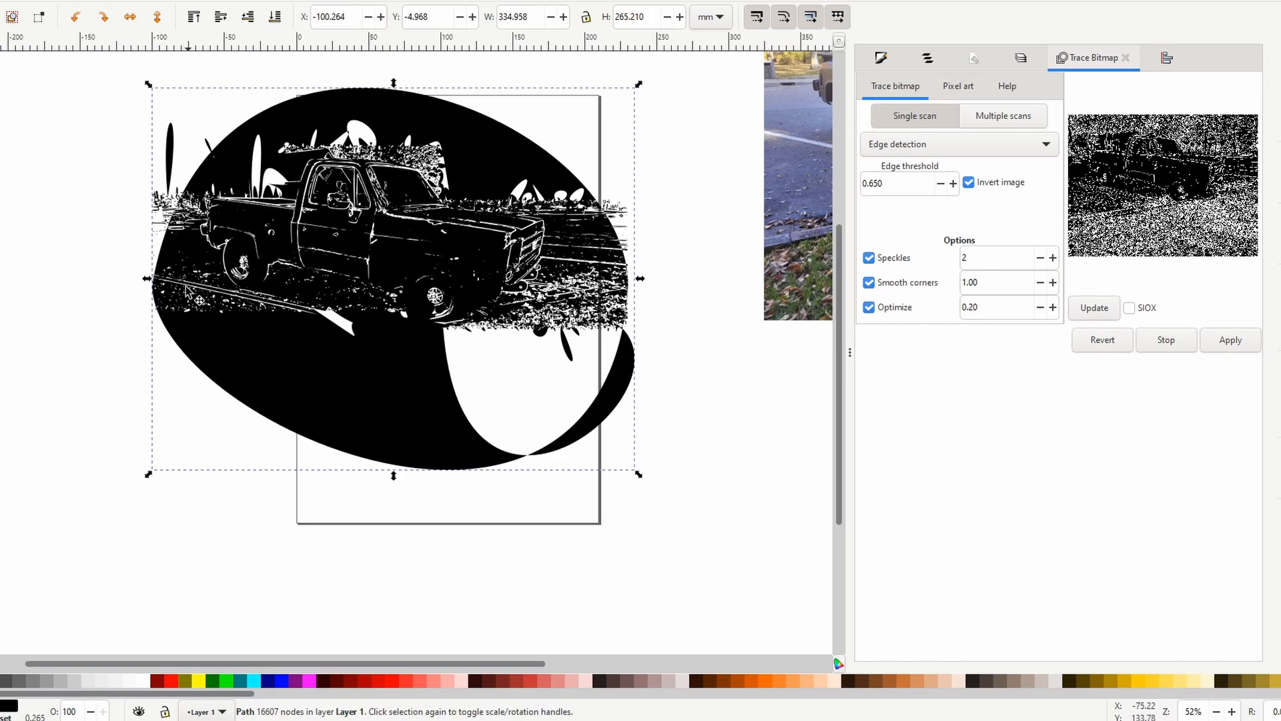
{"action": "scroll", "coordinate": [147, 304], "scroll_direction": "up", "scroll_amount": 2, "text": "ctrl"}
{"action": "scroll", "coordinate": [147, 303], "scroll_direction": "up", "scroll_amount": 1, "text": "ctrl"}
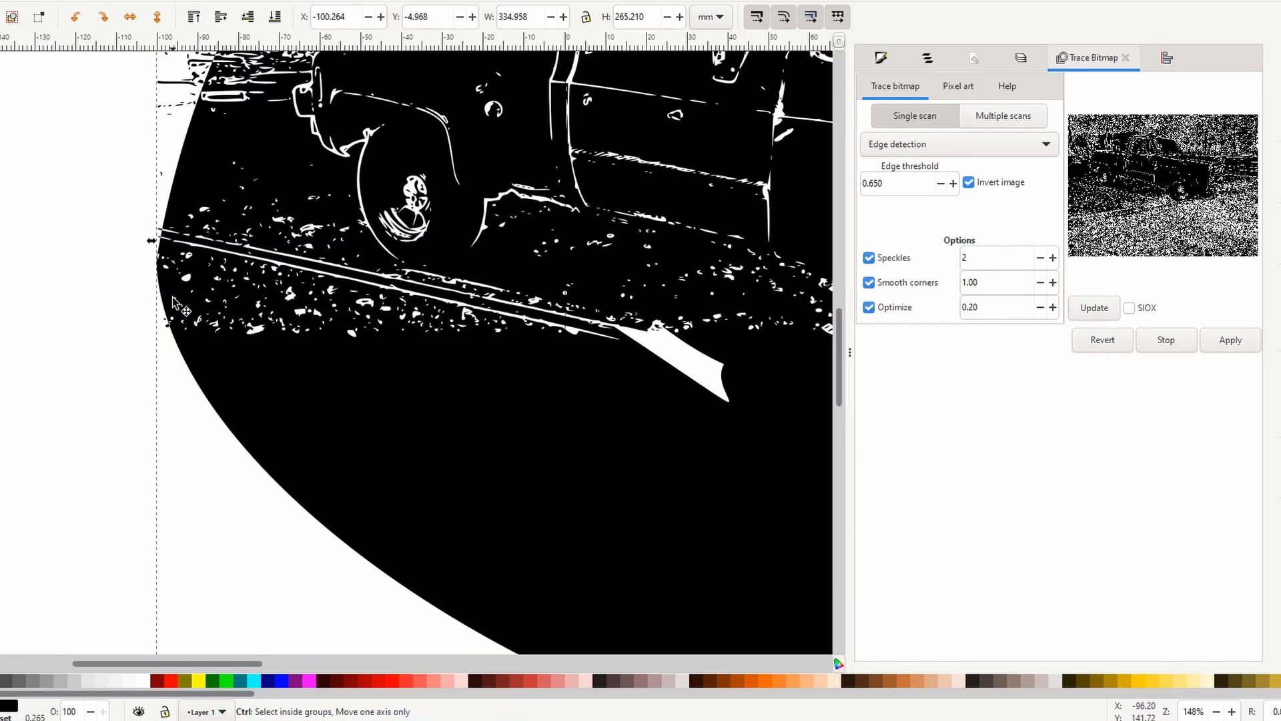
{"action": "left_click_drag", "start_coordinate": [560, 197], "coordinate": [502, 267]}
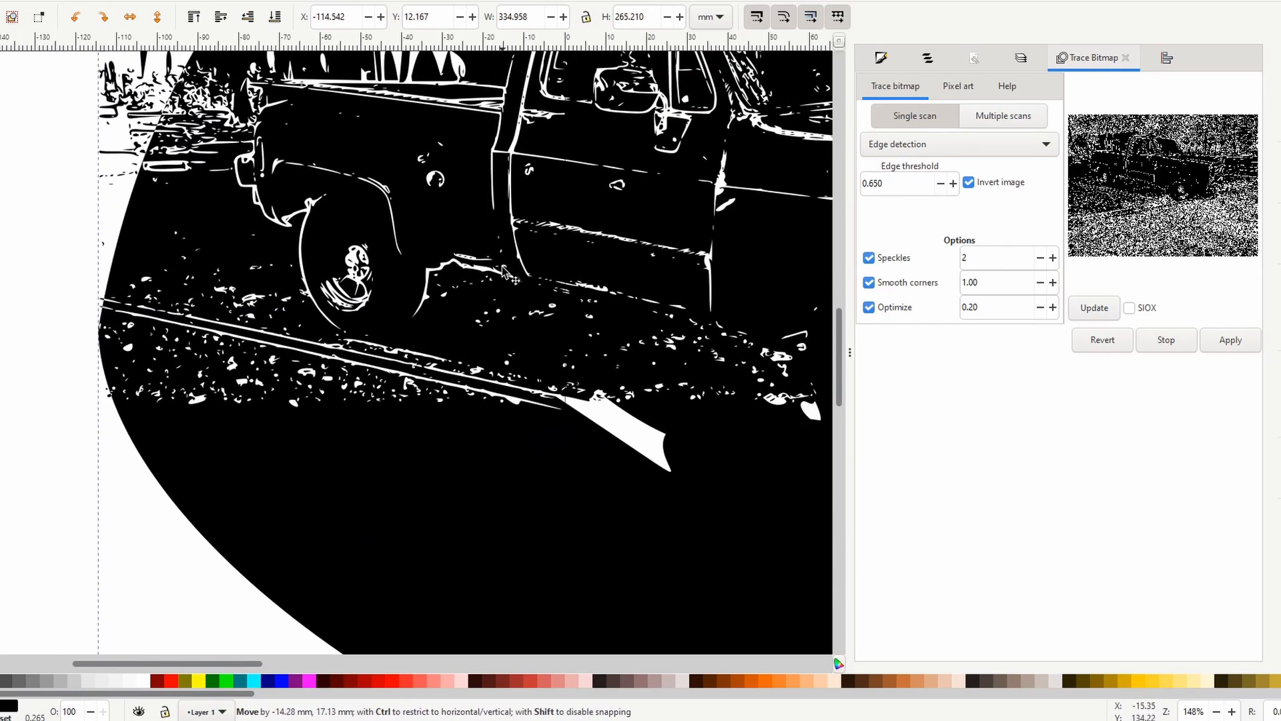
Try deleting the ground speckle nodes behind and below the rear wheel, and undo the deletion.
{"action": "key", "text": "n"}
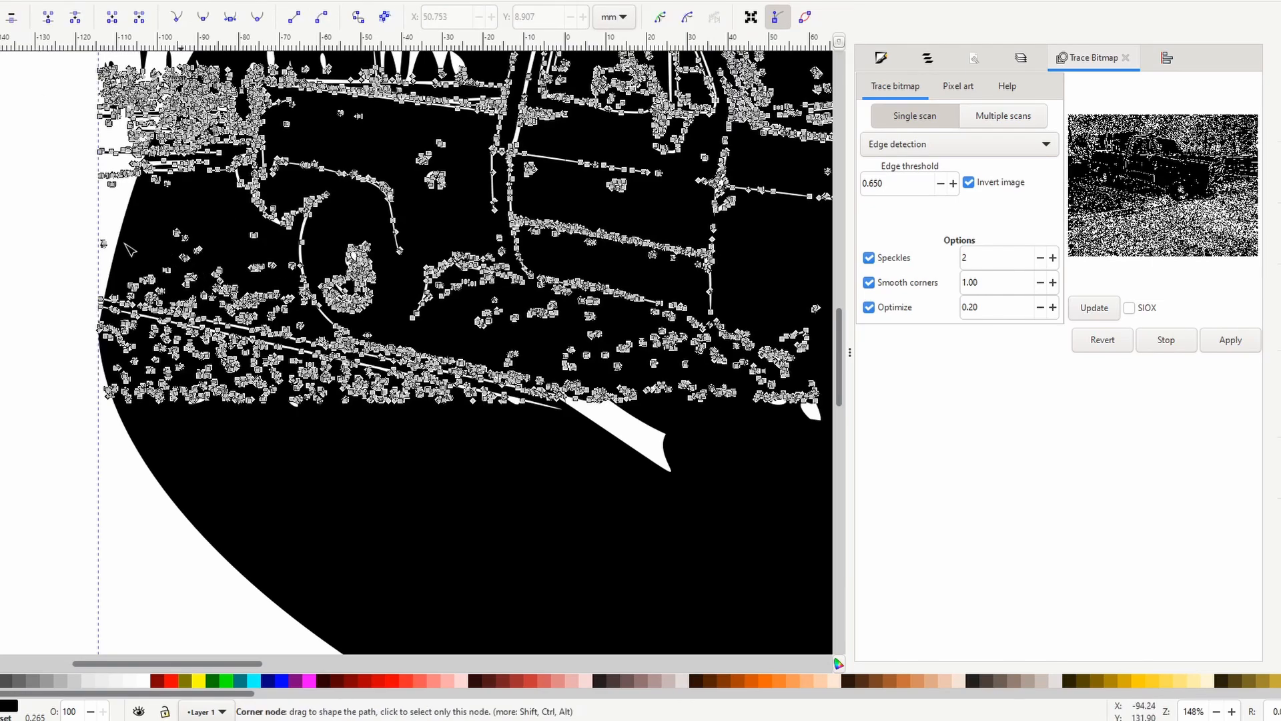
{"action": "left_click_drag", "start_coordinate": [78, 226], "coordinate": [267, 427]}
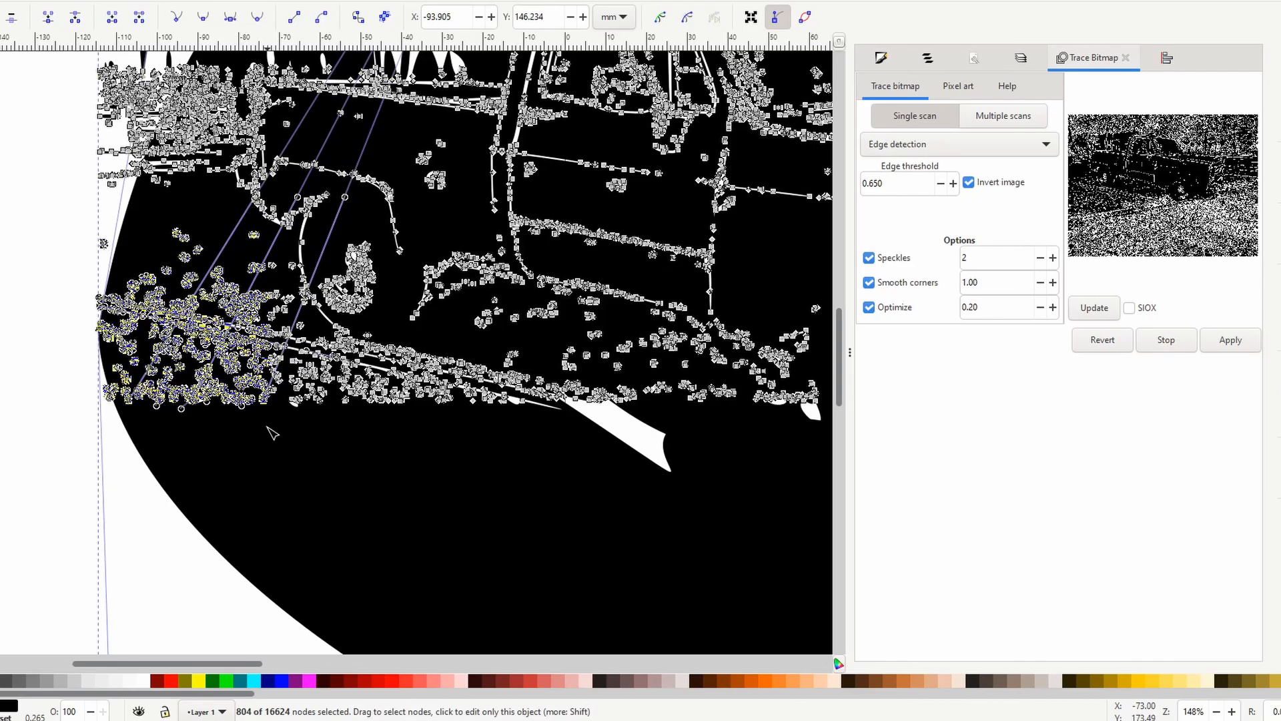
{"action": "key", "text": "Delete"}
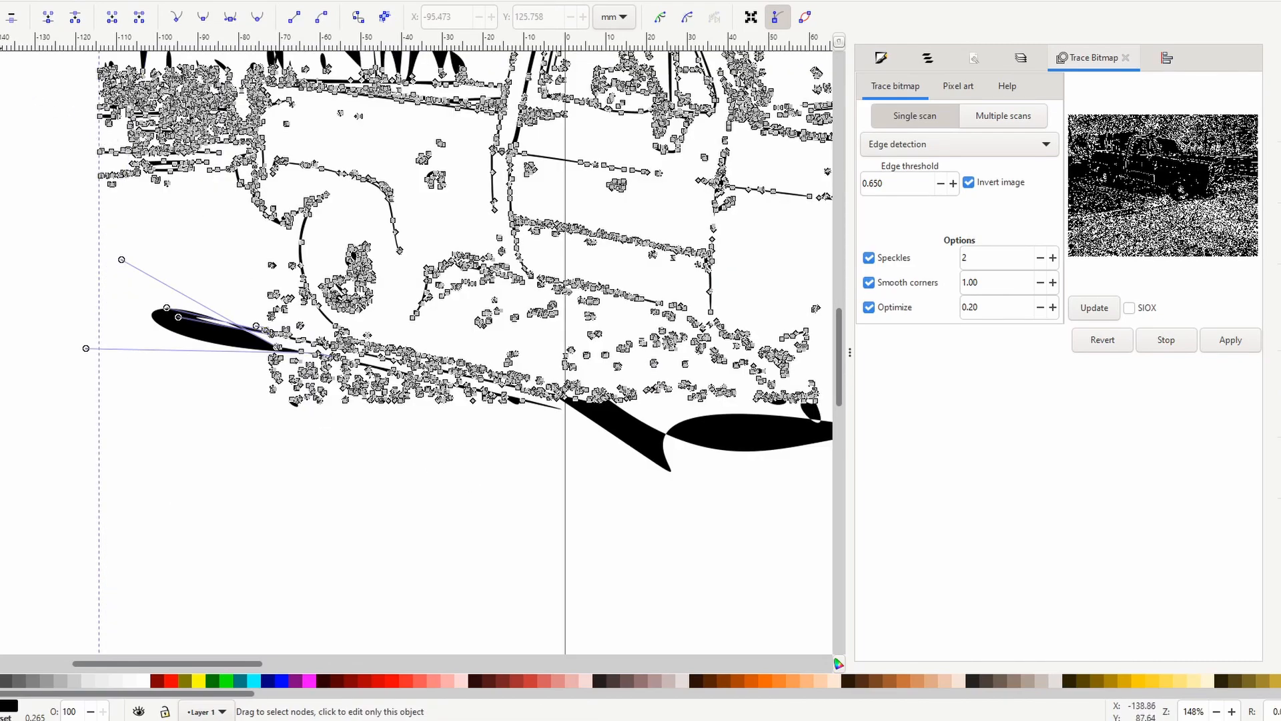
{"action": "key", "text": "s"}
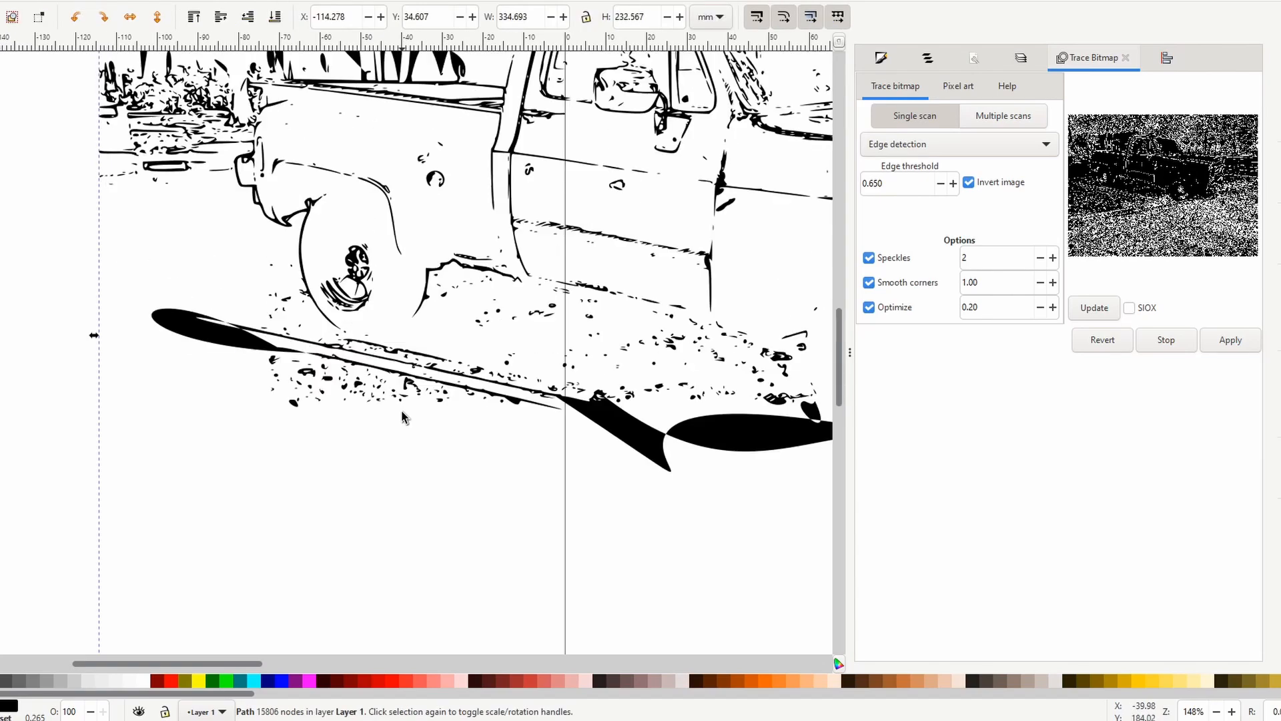
{"action": "scroll", "coordinate": [406, 419], "scroll_direction": "up", "scroll_amount": 2}
{"action": "left_click", "coordinate": [0, 0]}
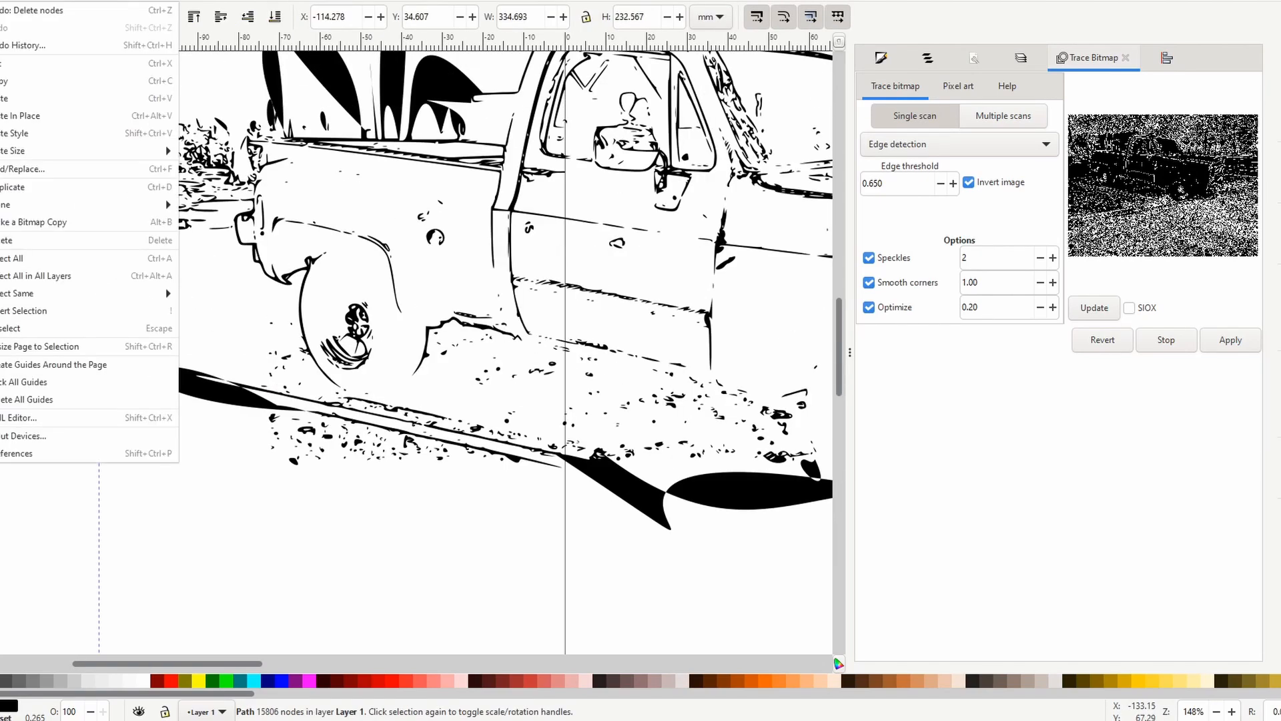
{"action": "left_click", "coordinate": [2, 13]}
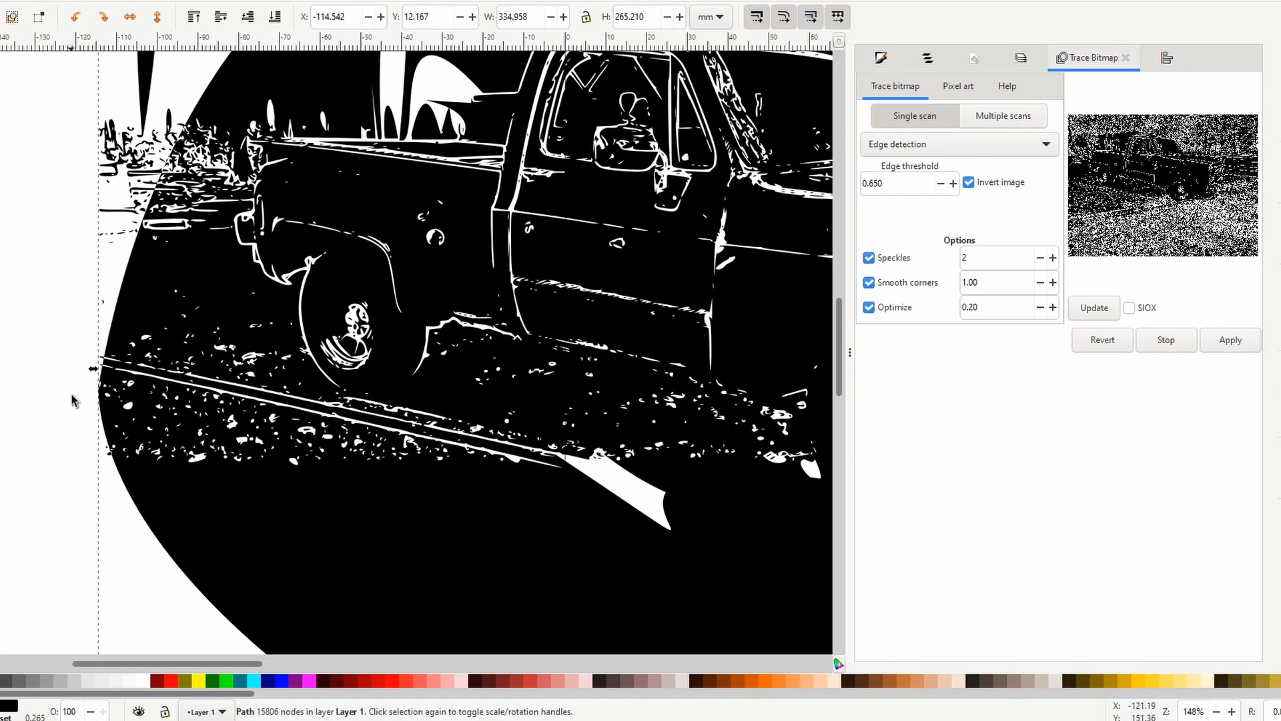
Retry deleting a slightly smaller patch of ground nodes behind the rear wheel, and undo it again.
{"action": "key", "text": "n"}
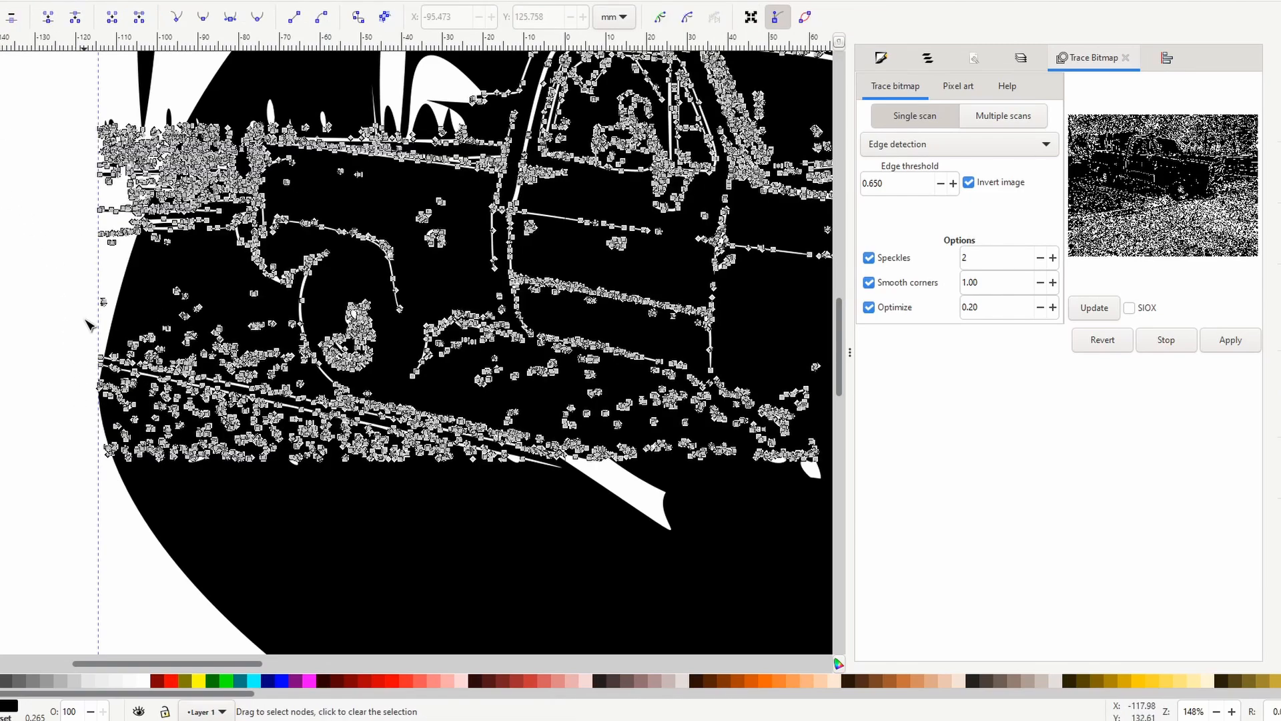
{"action": "left_click_drag", "start_coordinate": [86, 321], "coordinate": [271, 490]}
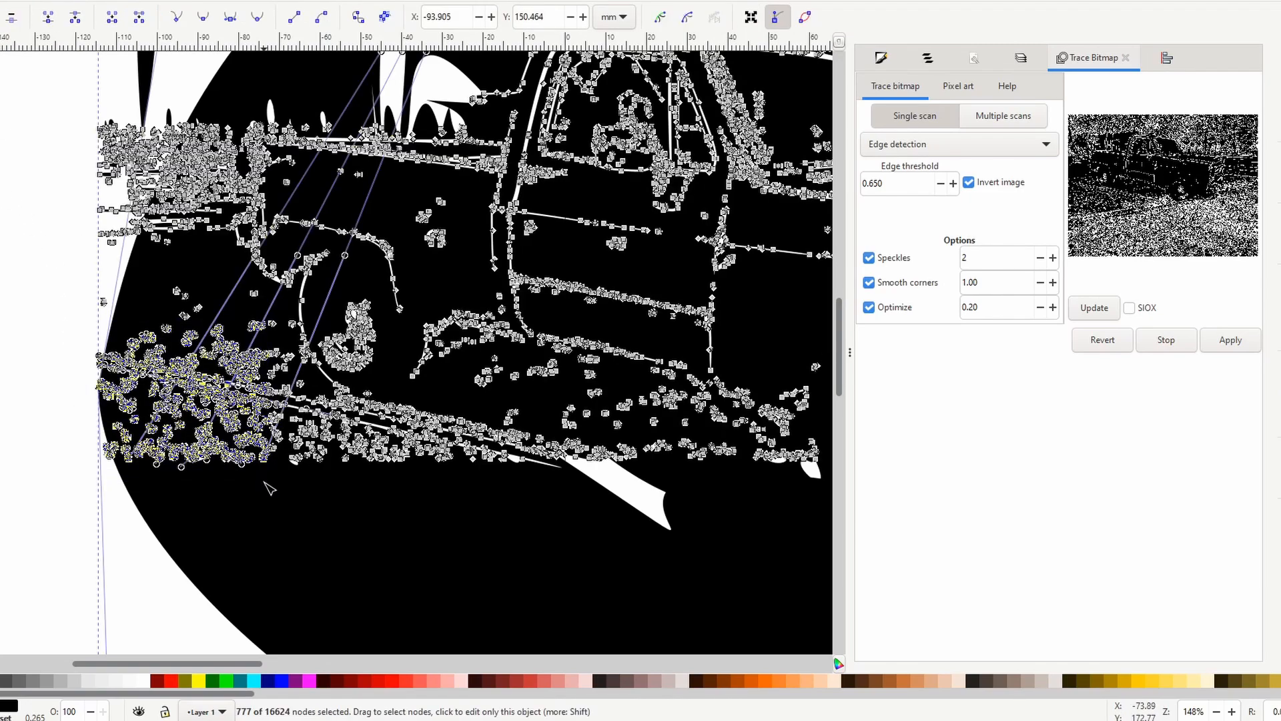
{"action": "key", "text": "Delete"}
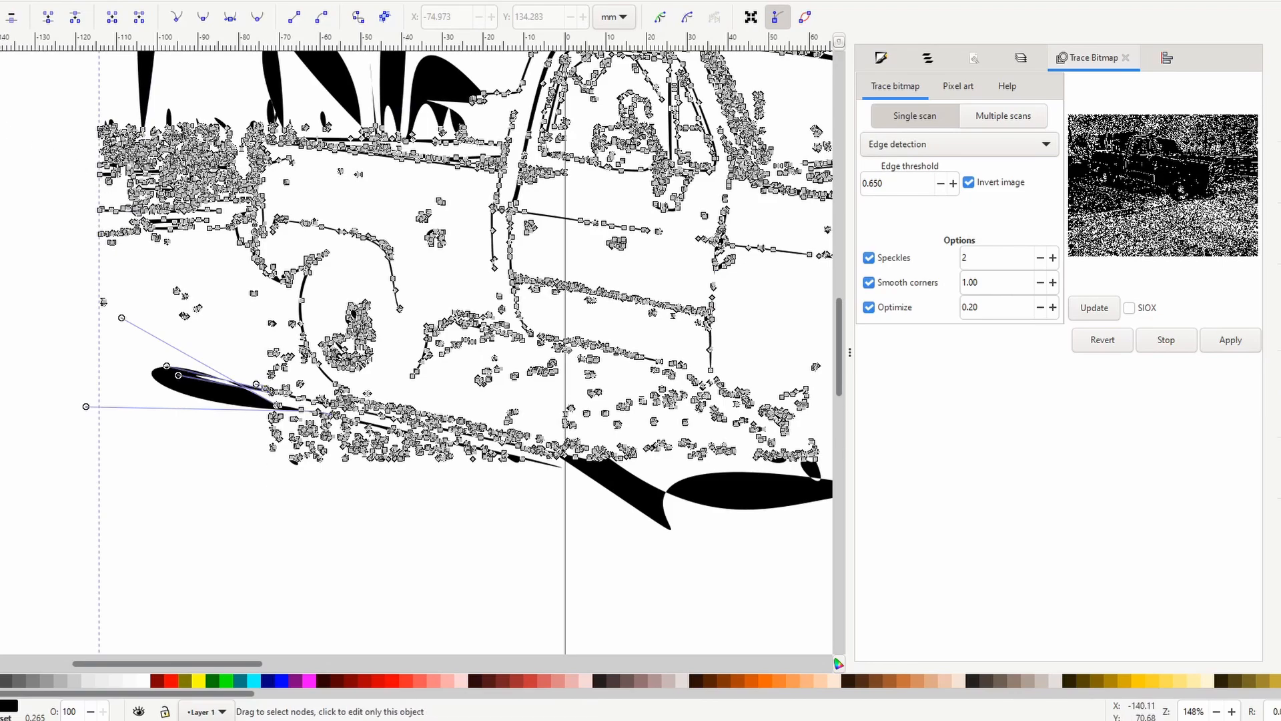
{"action": "left_click", "coordinate": [0, 0]}
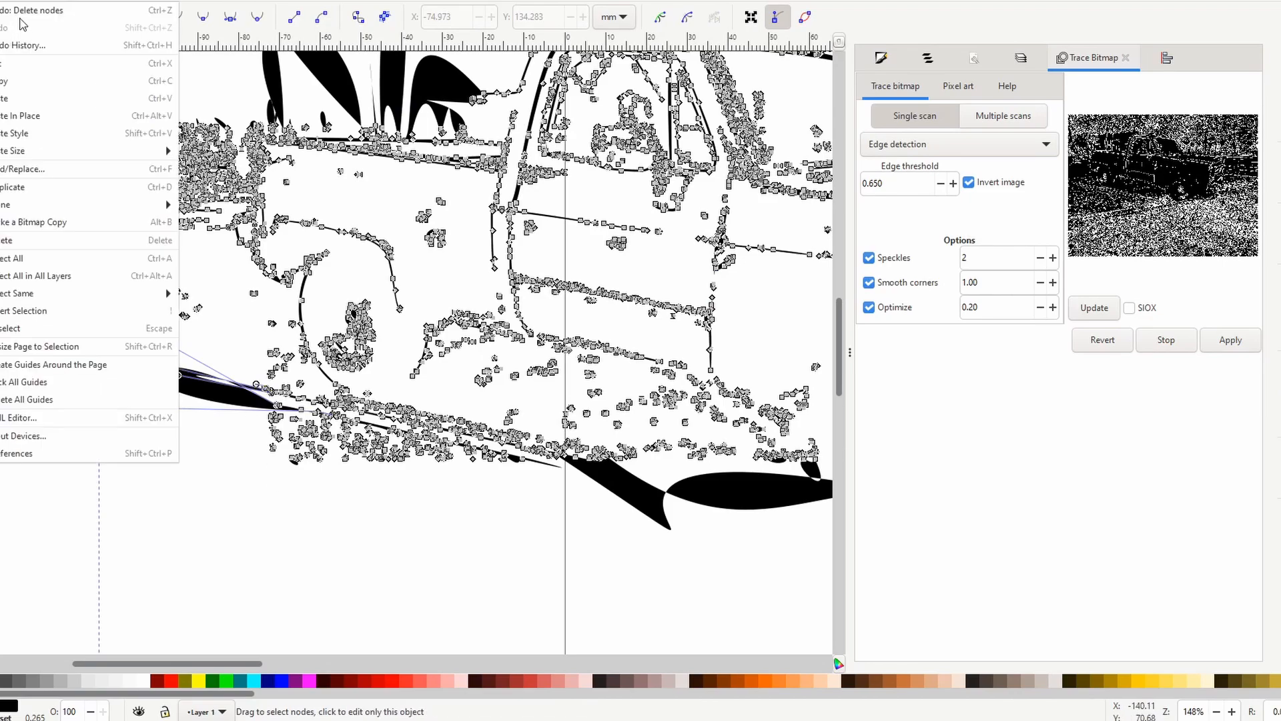
{"action": "left_click", "coordinate": [18, 11]}
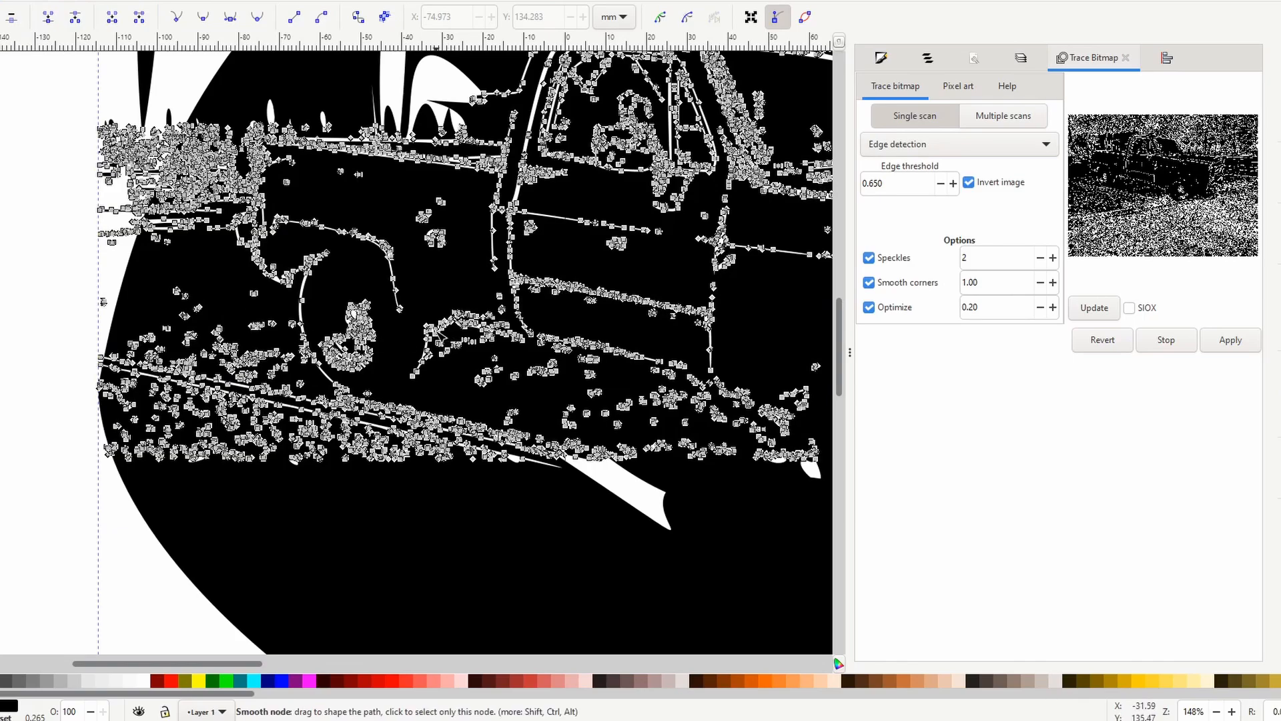
Leave node editing and select the traced truck path as a whole object.
{"action": "scroll", "coordinate": [450, 324], "scroll_direction": "down", "scroll_amount": 3}
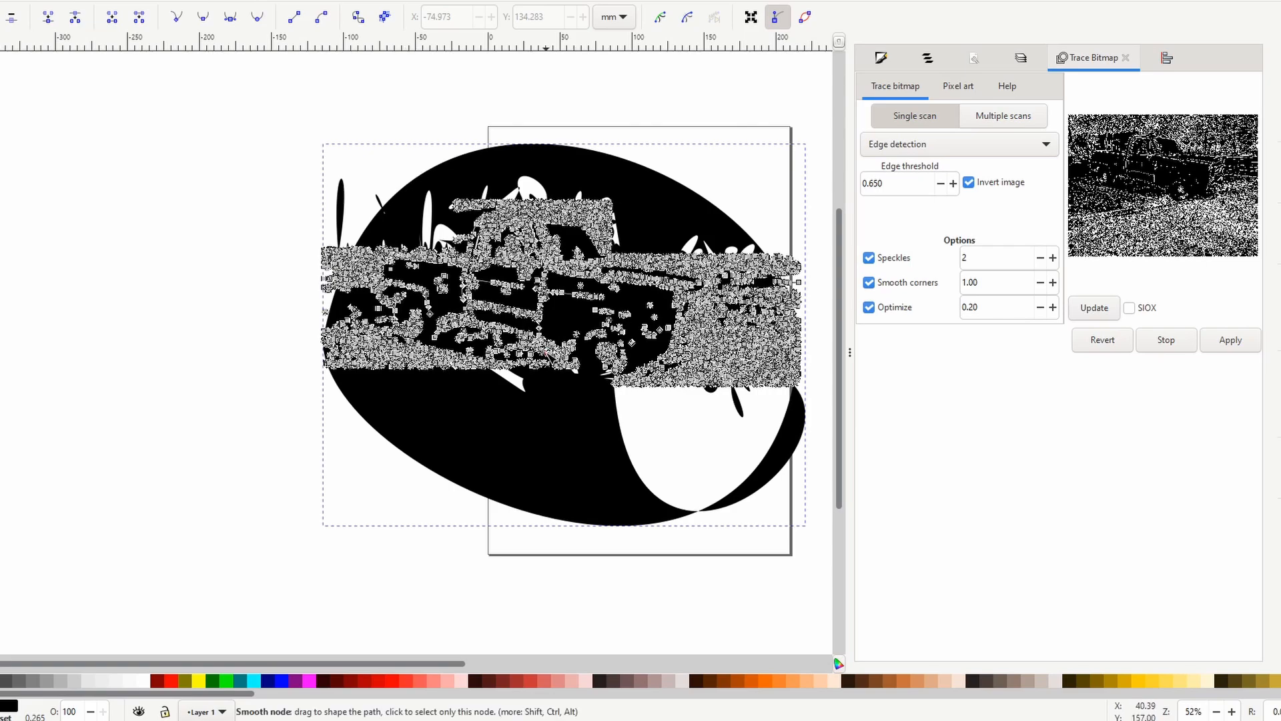
{"action": "left_click", "coordinate": [203, 241]}
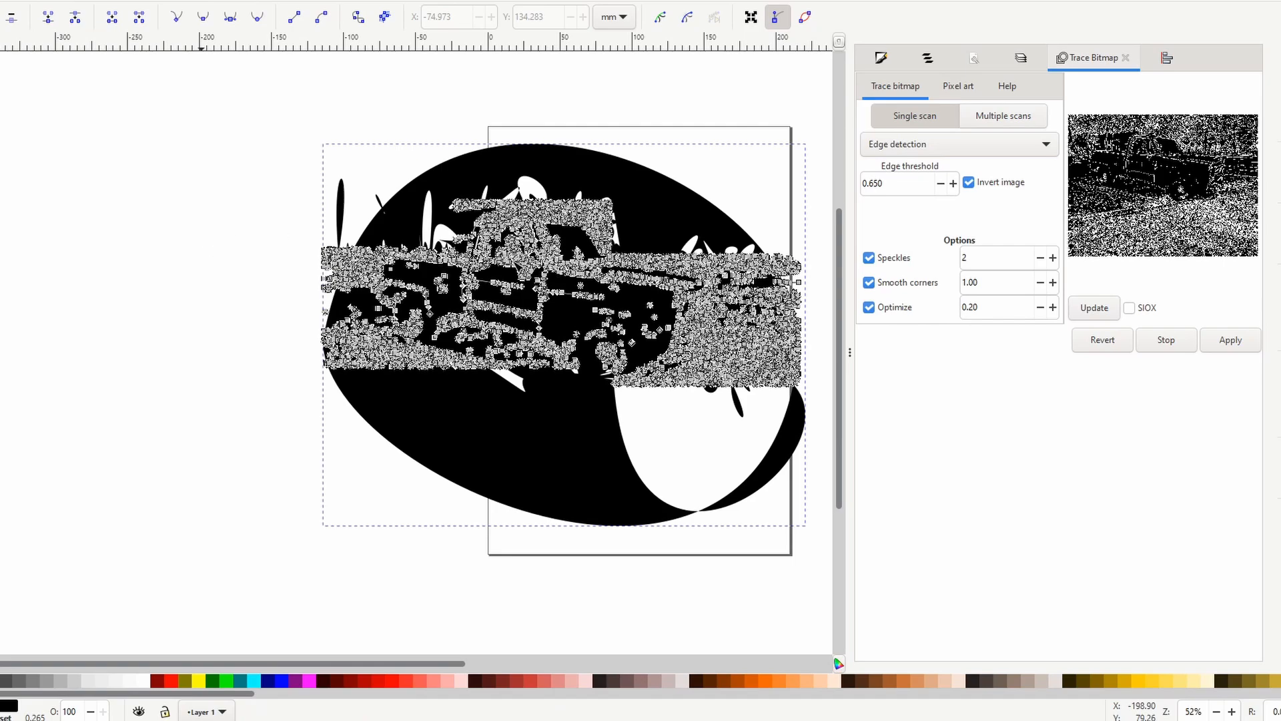
{"action": "left_click", "coordinate": [505, 179]}
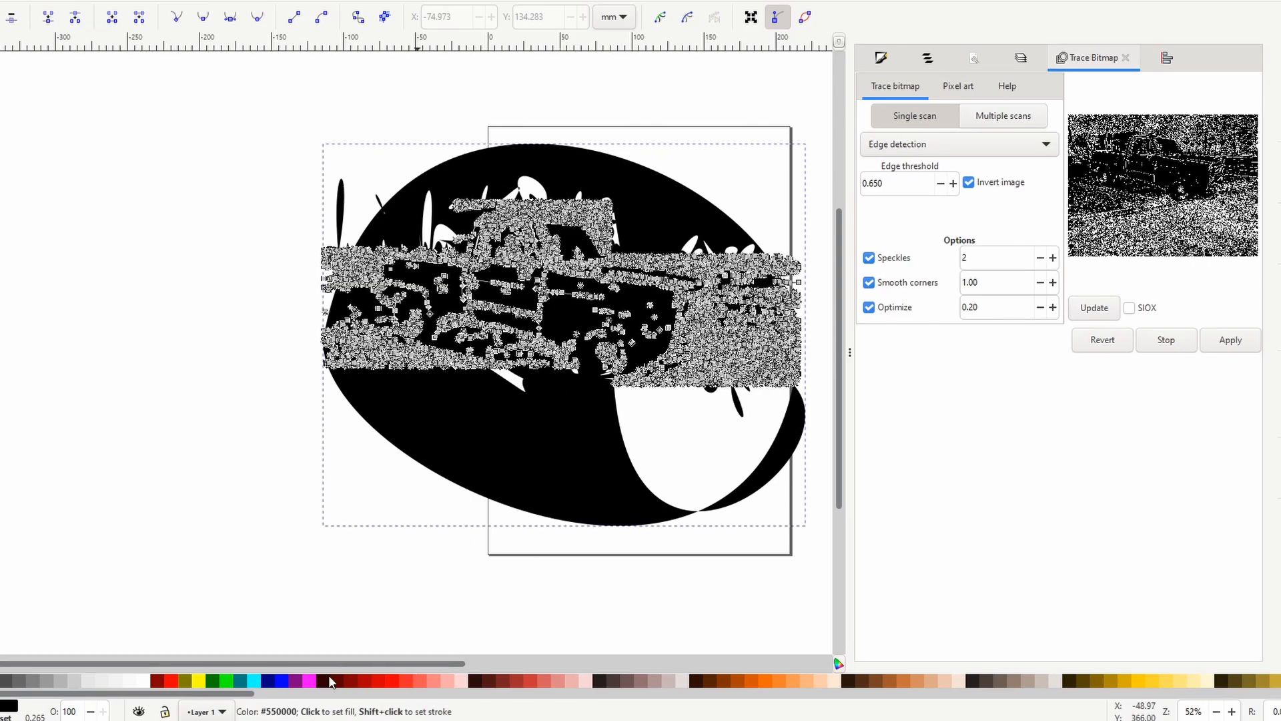
{"action": "left_click_drag", "start_coordinate": [325, 668], "coordinate": [430, 668]}
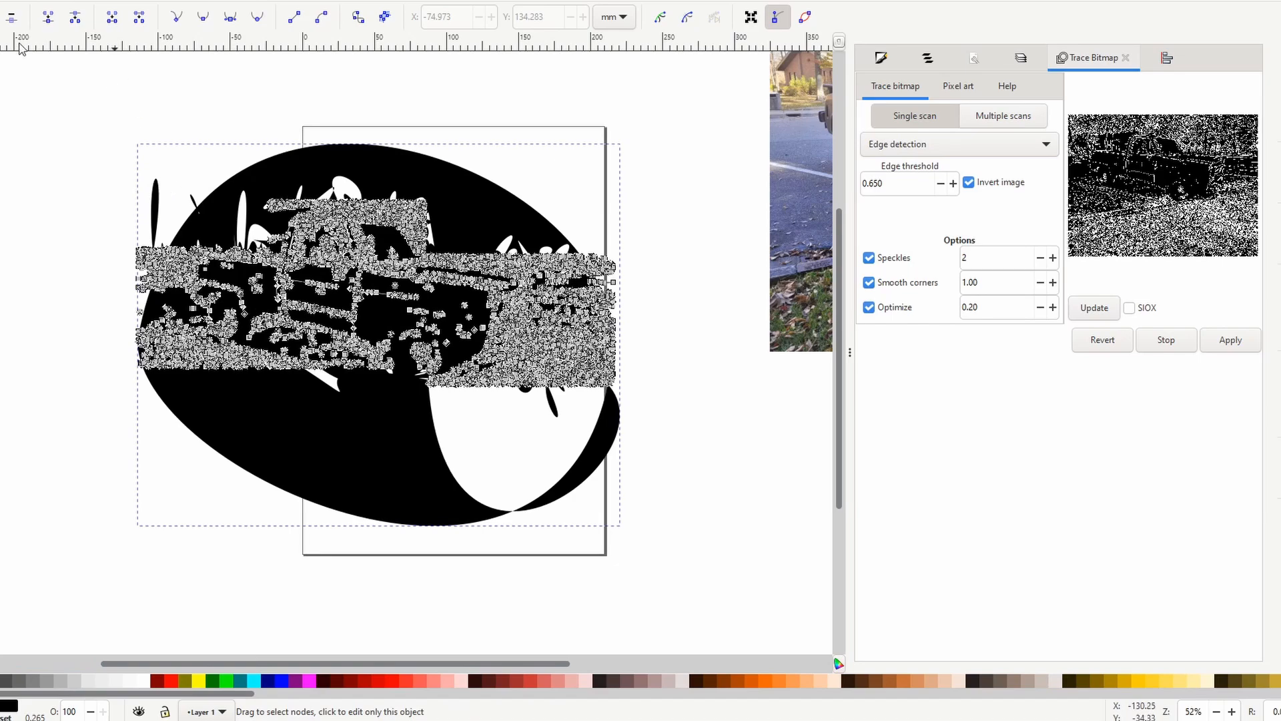
{"action": "key", "text": "s"}
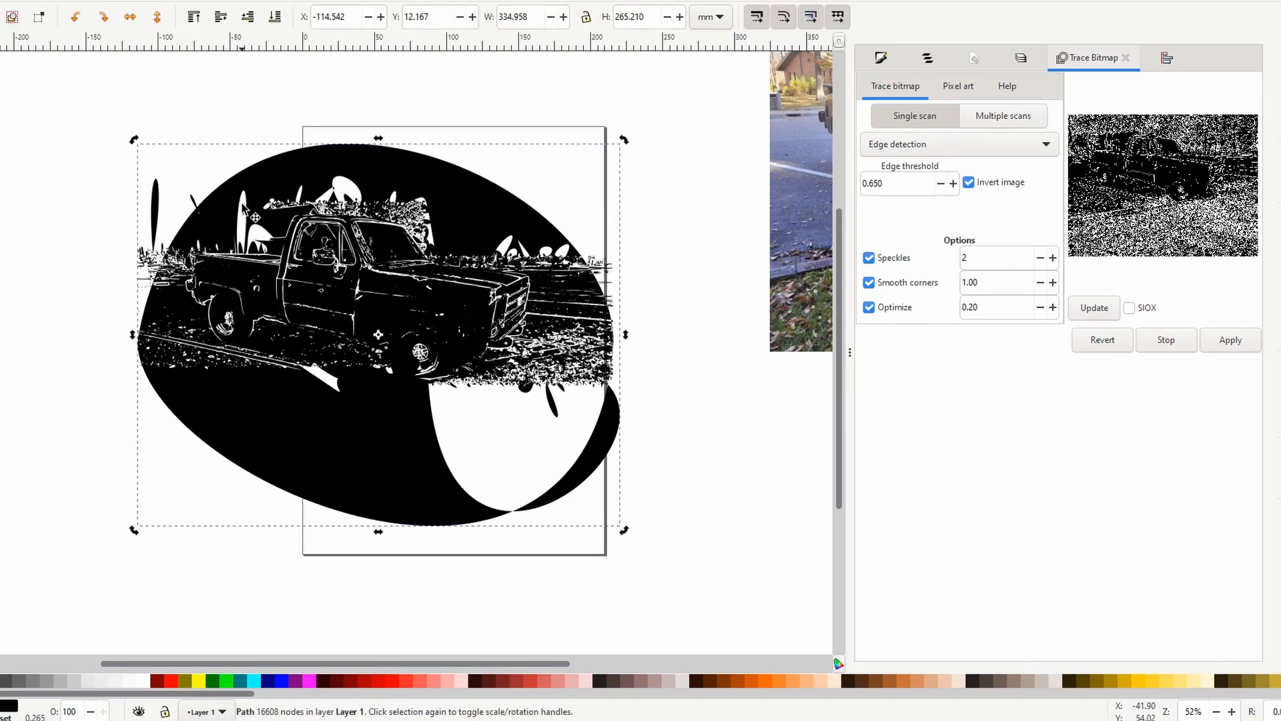
Delete the traced truck path and move the original truck photo to about X 286.2 mm, Y -57.1 mm.
{"action": "key", "text": "Delete"}
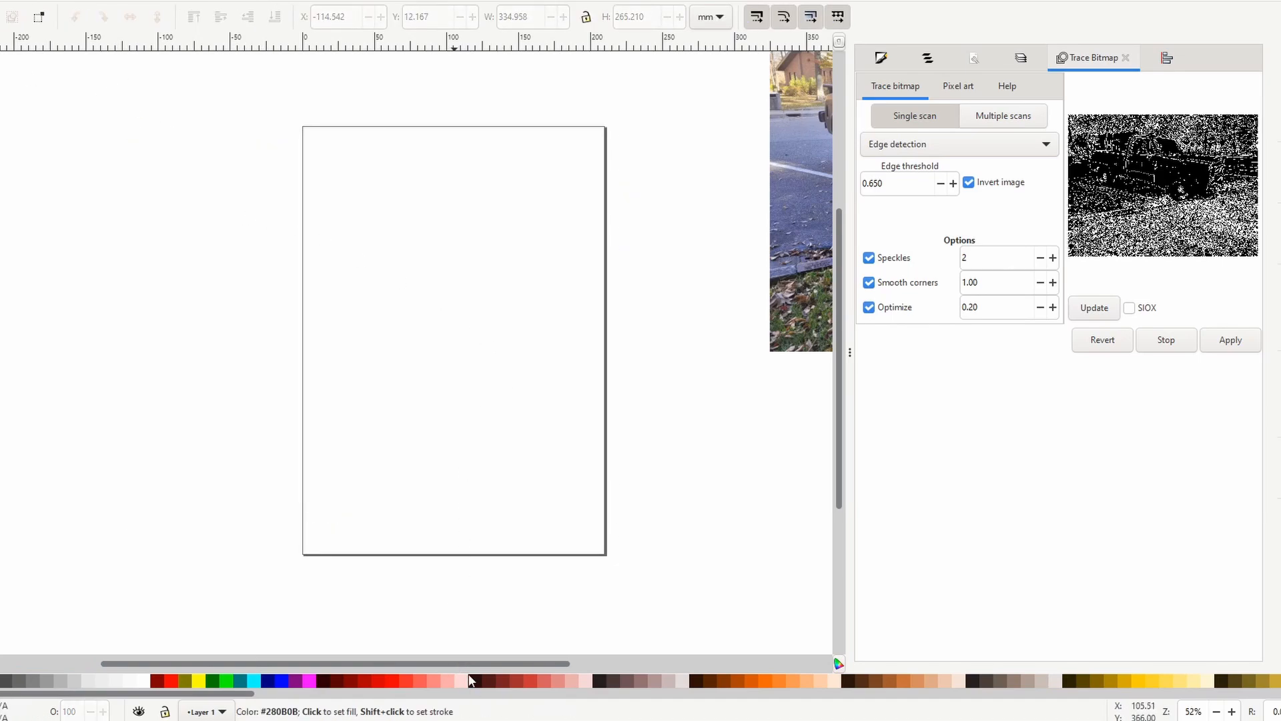
{"action": "left_click_drag", "start_coordinate": [465, 669], "coordinate": [752, 634]}
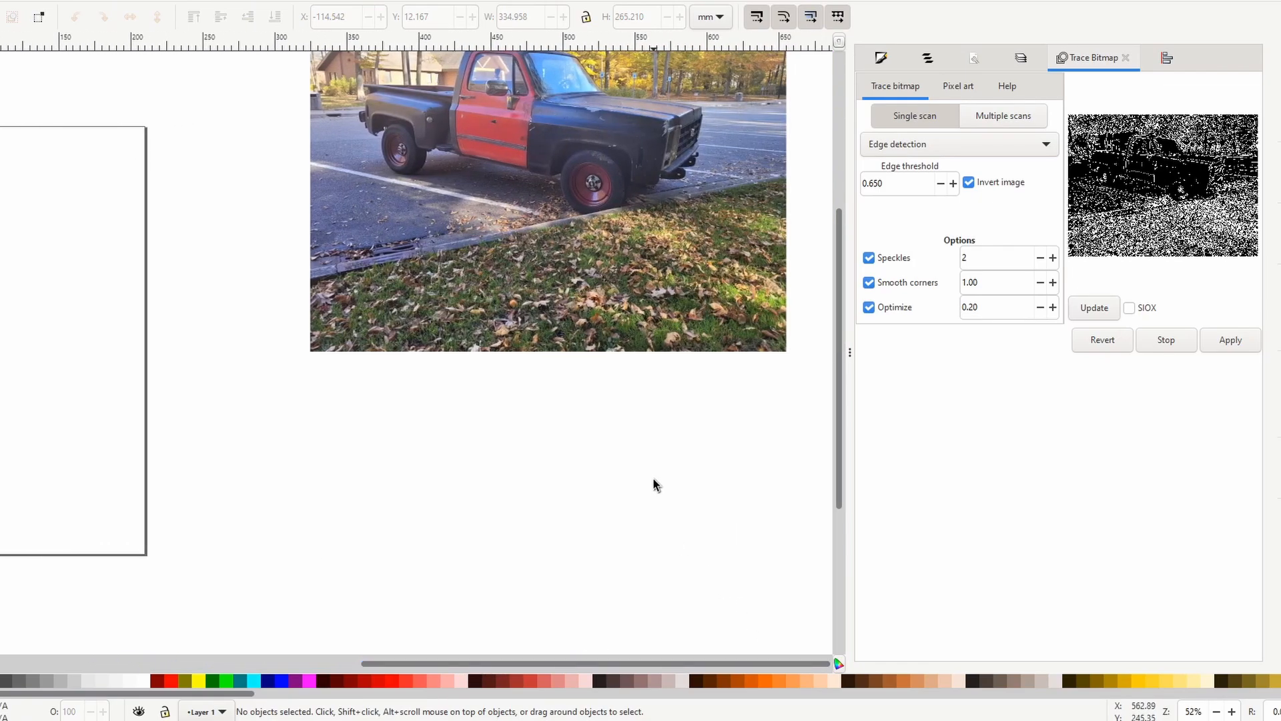
{"action": "scroll", "coordinate": [577, 427], "scroll_direction": "up", "scroll_amount": 5}
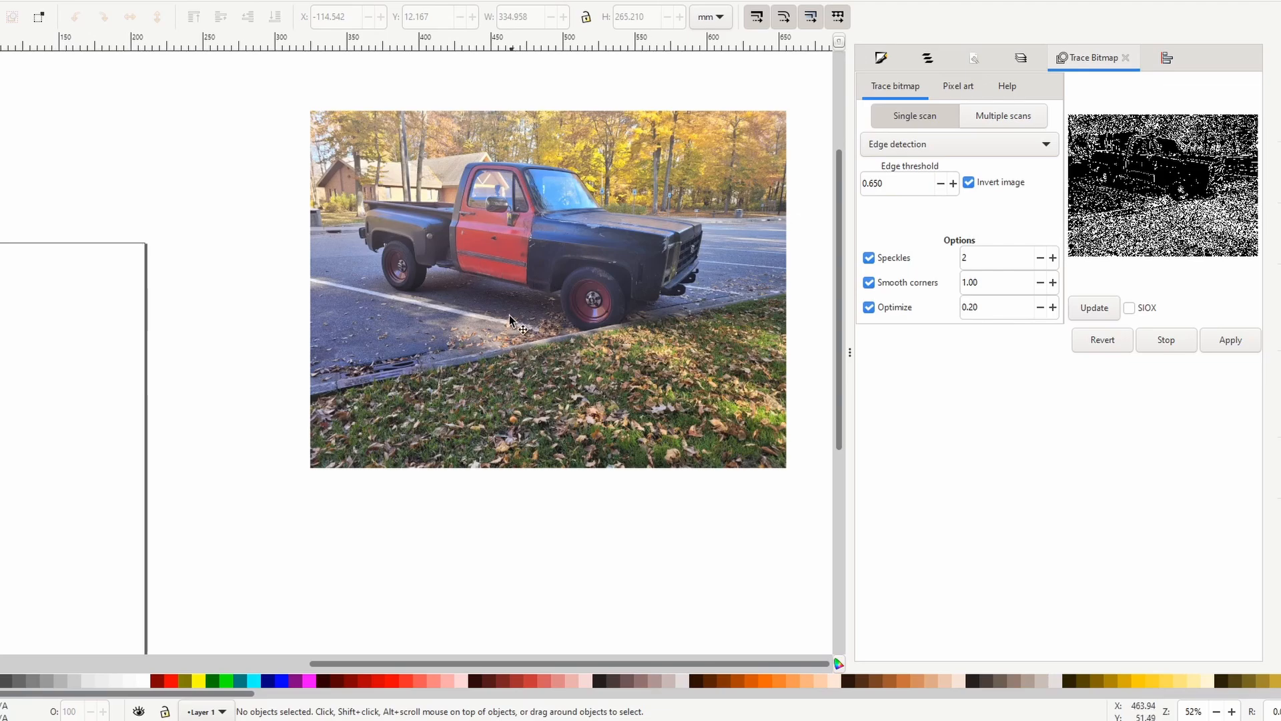
{"action": "left_click_drag", "start_coordinate": [519, 327], "coordinate": [463, 376]}
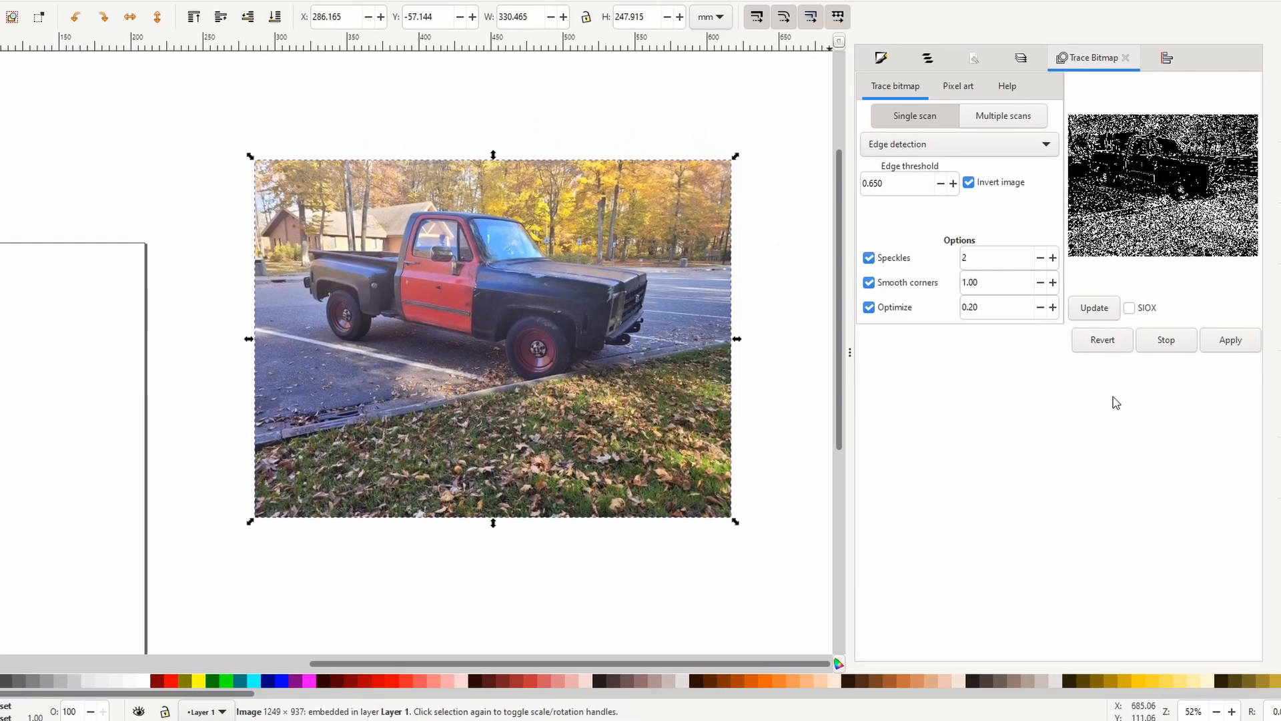
Fade the truck photo by setting the opacity of Layer 1 to 58%.
{"action": "left_click", "coordinate": [1031, 59]}
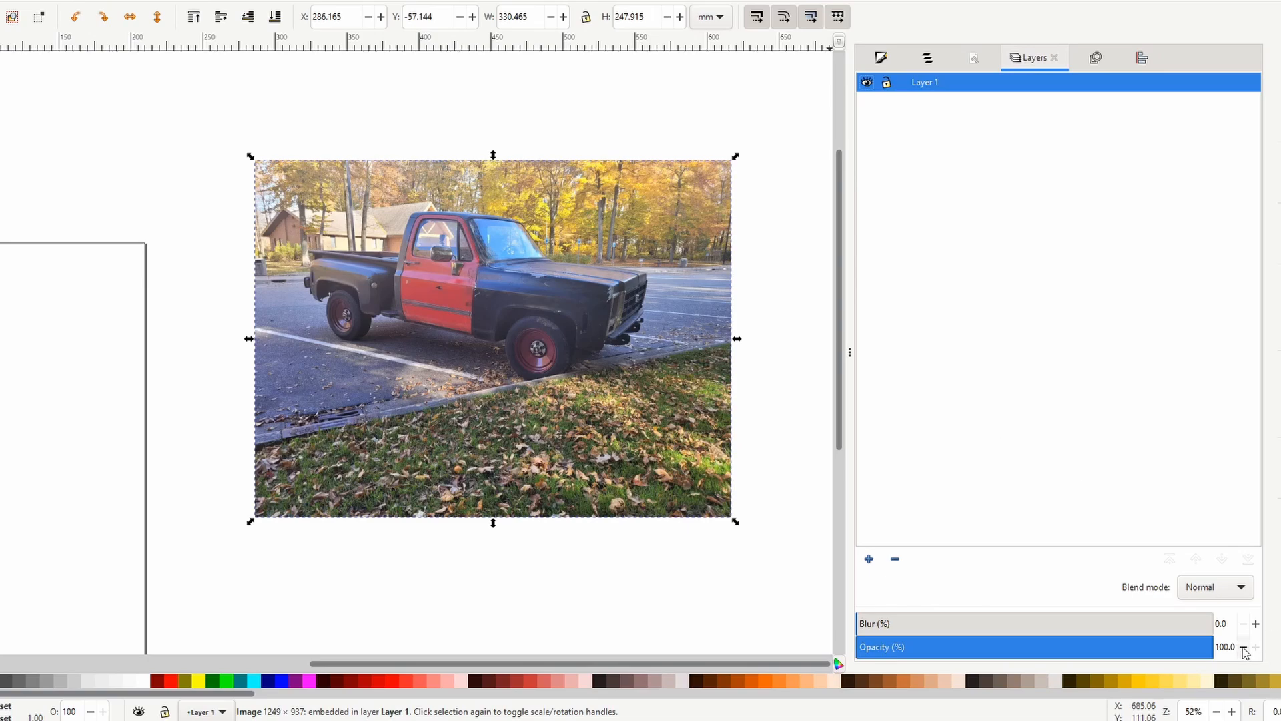
{"action": "left_click", "coordinate": [1243, 647]}
{"action": "left_click_drag", "start_coordinate": [1243, 647], "coordinate": [1244, 651]}
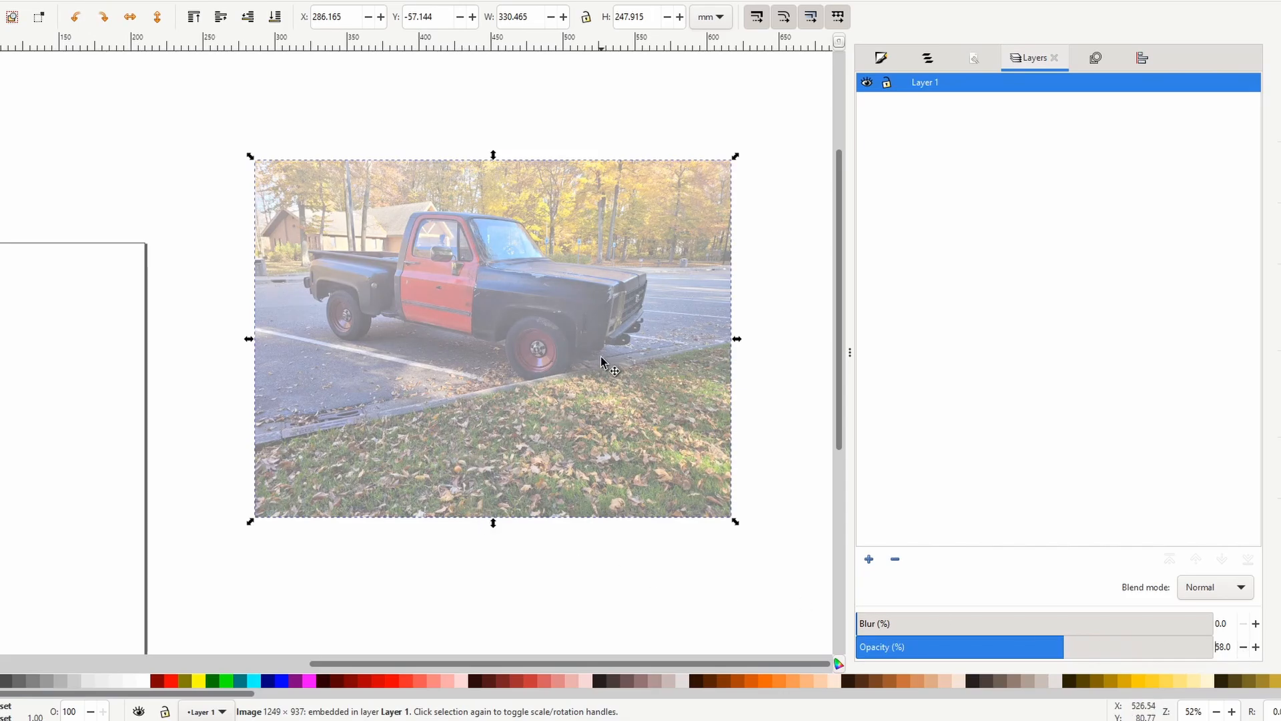
Move the faded truck photo to about X 299.8 mm, Y -7.9 mm.
{"action": "scroll", "coordinate": [599, 354], "scroll_direction": "up", "scroll_amount": 1, "text": "ctrl"}
{"action": "scroll", "coordinate": [598, 352], "scroll_direction": "up", "scroll_amount": 1, "text": "ctrl"}
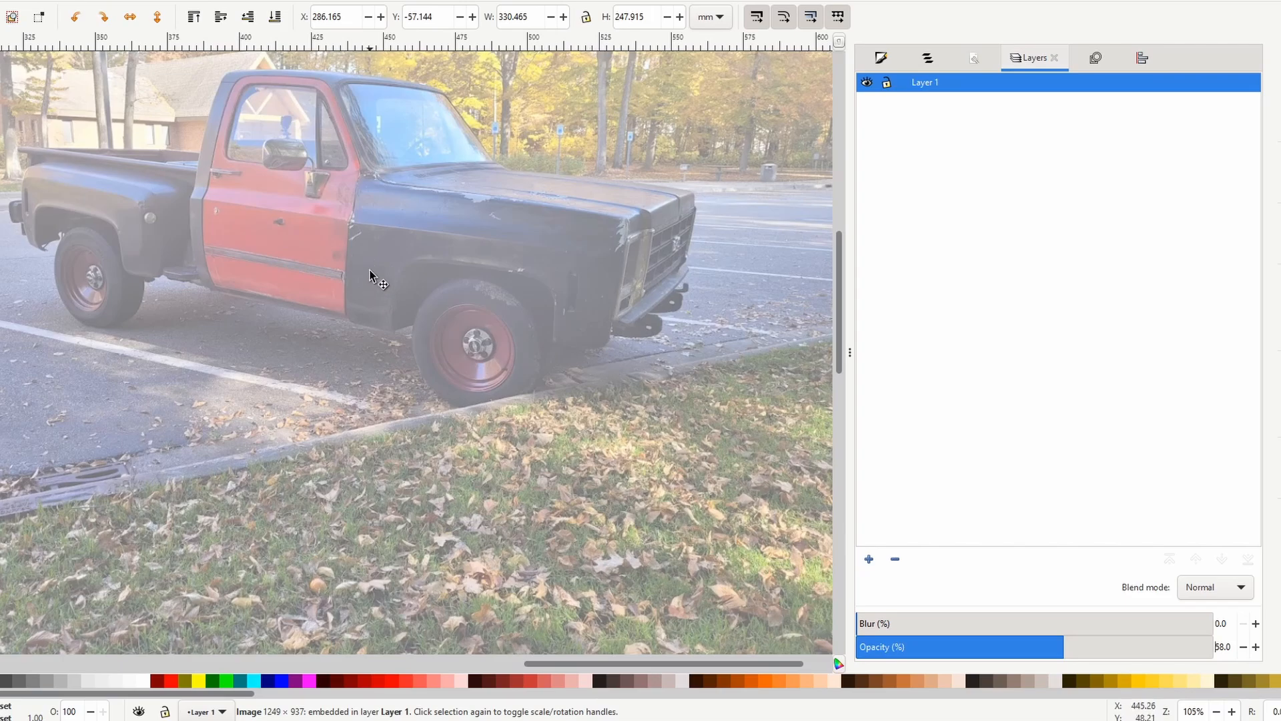
{"action": "left_click_drag", "start_coordinate": [372, 278], "coordinate": [405, 417]}
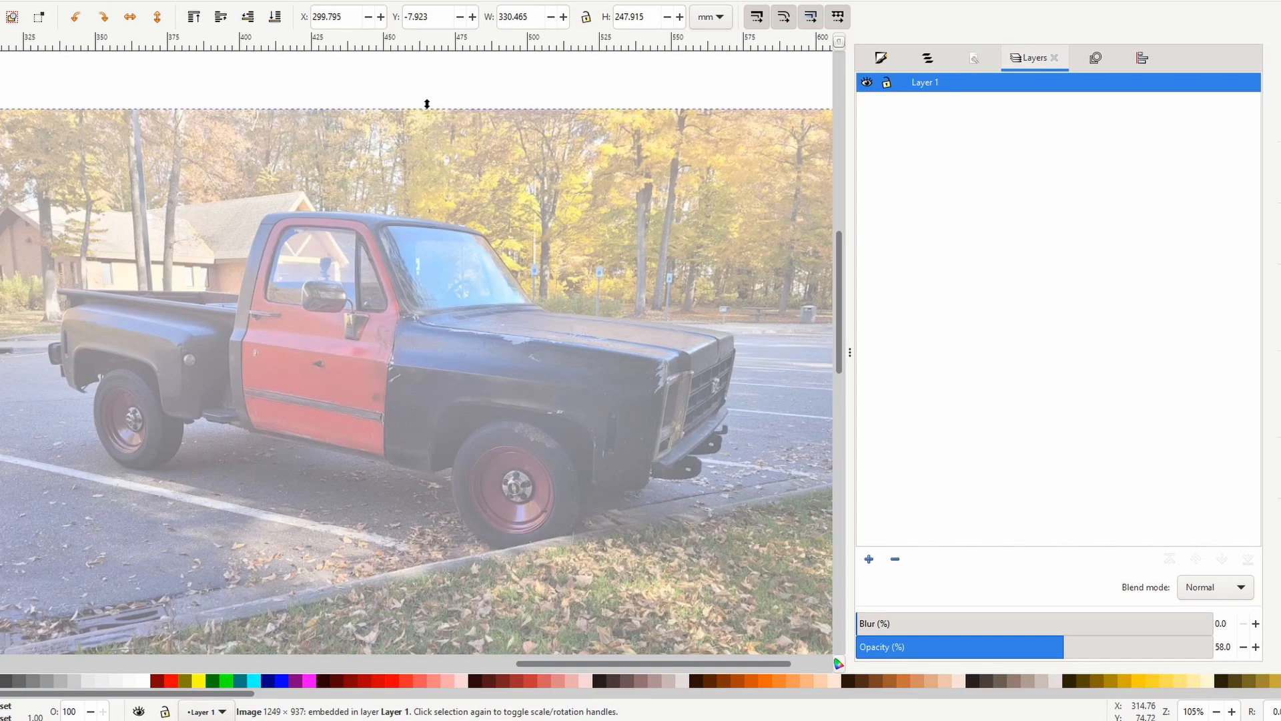
Draw freehand lines with the Pencil tool along the seam between door and front fender and along the near edge of the hood.
{"action": "key", "text": "p"}
{"action": "left_click_drag", "start_coordinate": [387, 458], "coordinate": [396, 322]}
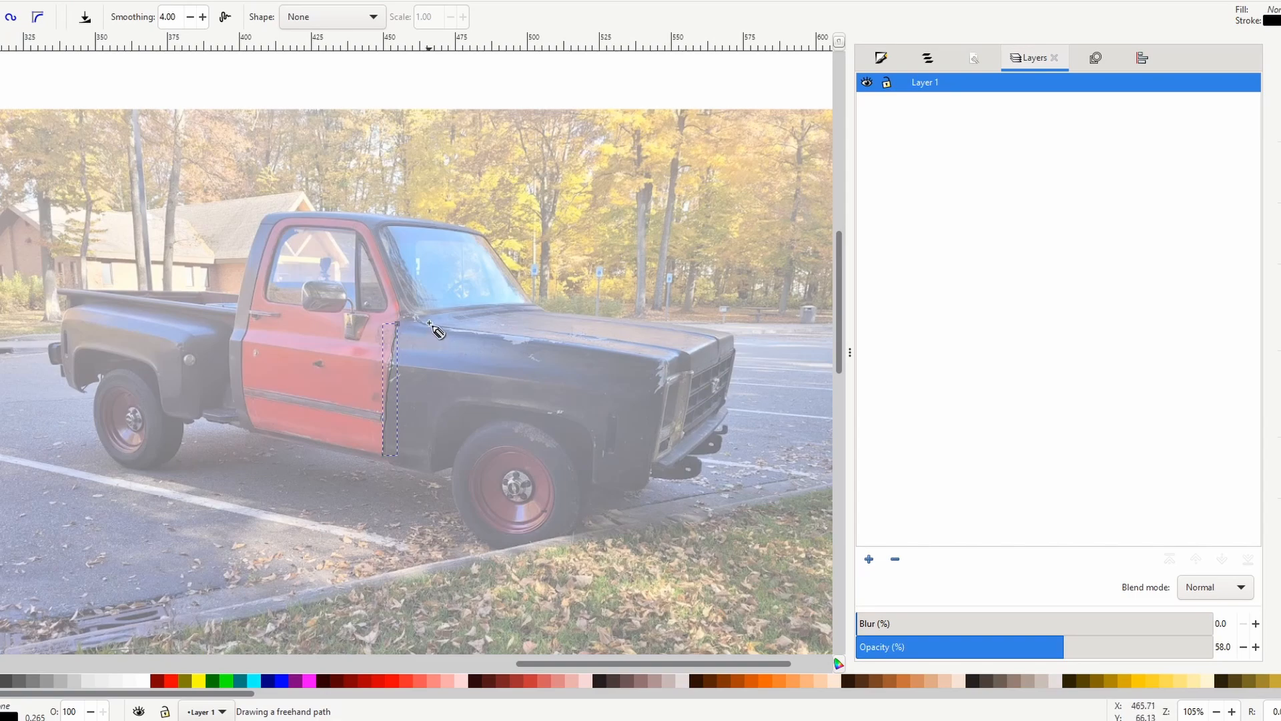
{"action": "left_click_drag", "start_coordinate": [419, 317], "coordinate": [670, 361]}
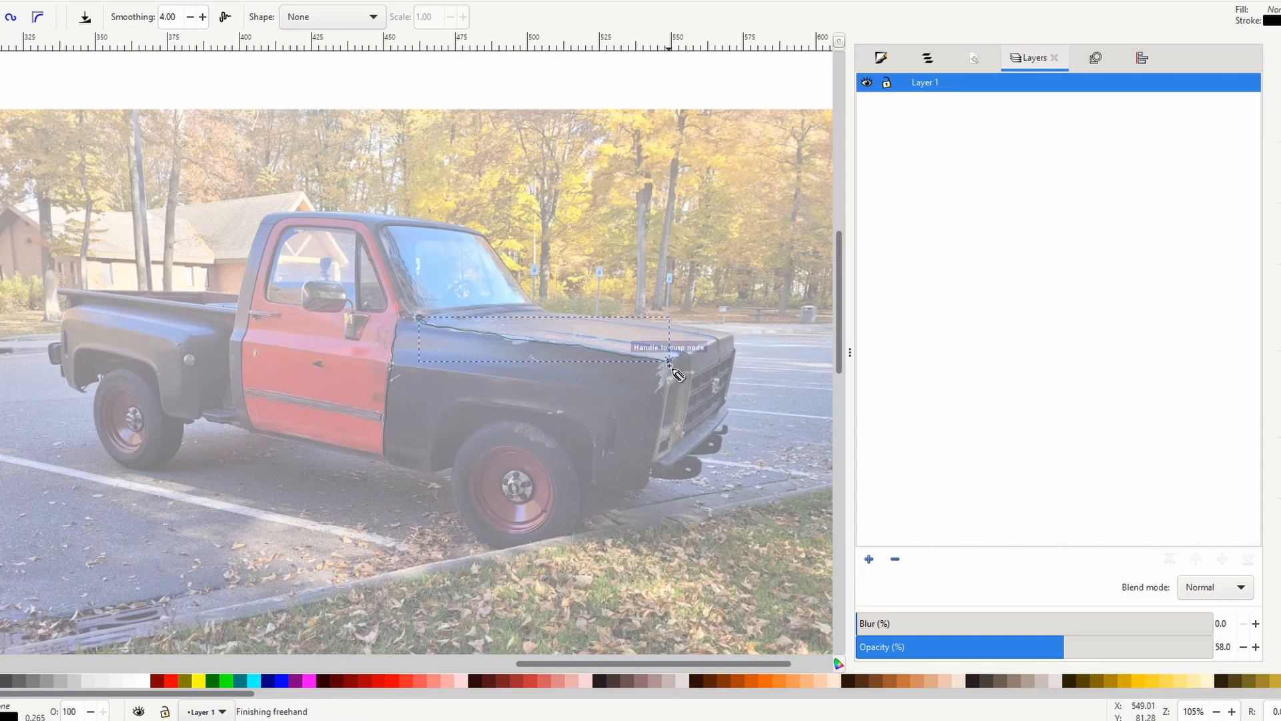
Draw freehand lines around the front wheel arch, along the lower fender and front bumper, and along the fender's body crease.
{"action": "mouse_move", "coordinate": [435, 472]}
{"action": "left_mouse_down"}
{"action": "mouse_move", "coordinate": [455, 401]}
{"action": "mouse_move", "coordinate": [577, 419]}
{"action": "mouse_move", "coordinate": [597, 467]}
{"action": "left_mouse_up"}
{"action": "mouse_move", "coordinate": [594, 487]}
{"action": "left_mouse_down"}
{"action": "mouse_move", "coordinate": [648, 488]}
{"action": "mouse_move", "coordinate": [656, 463]}
{"action": "mouse_move", "coordinate": [670, 471]}
{"action": "mouse_move", "coordinate": [710, 451]}
{"action": "mouse_move", "coordinate": [732, 412]}
{"action": "left_mouse_up"}
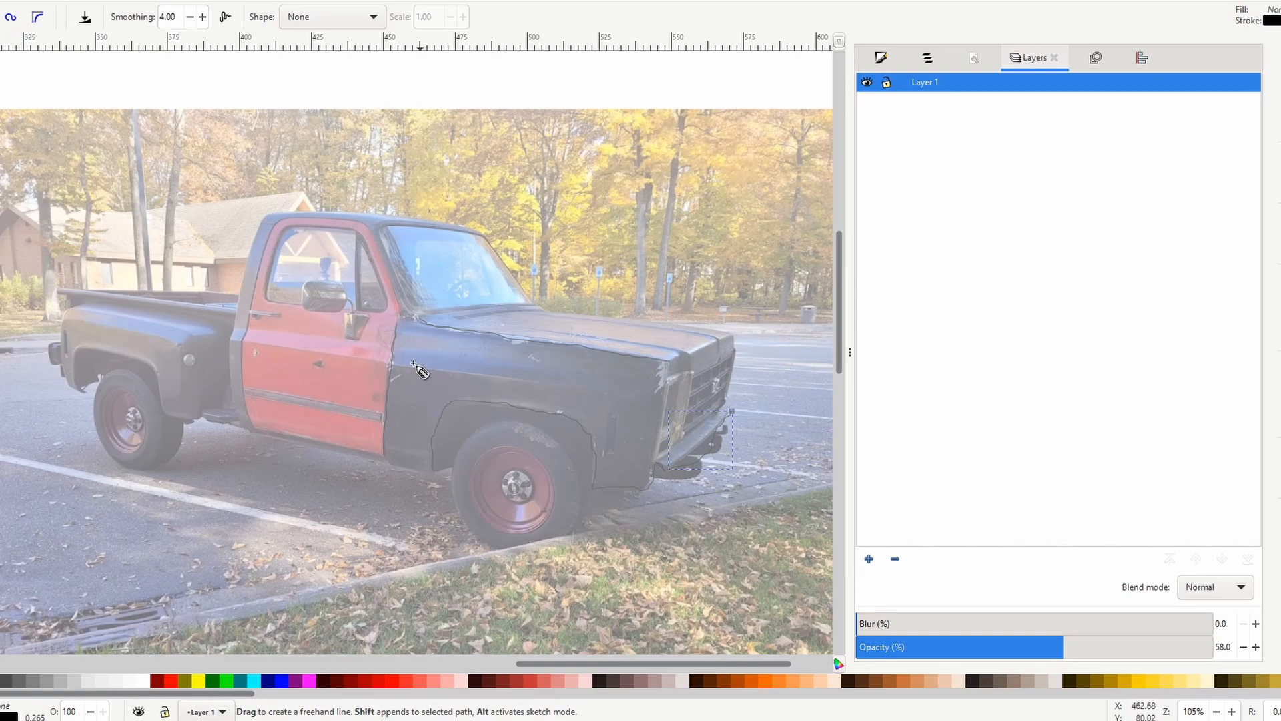
{"action": "left_click_drag", "start_coordinate": [394, 363], "coordinate": [634, 387]}
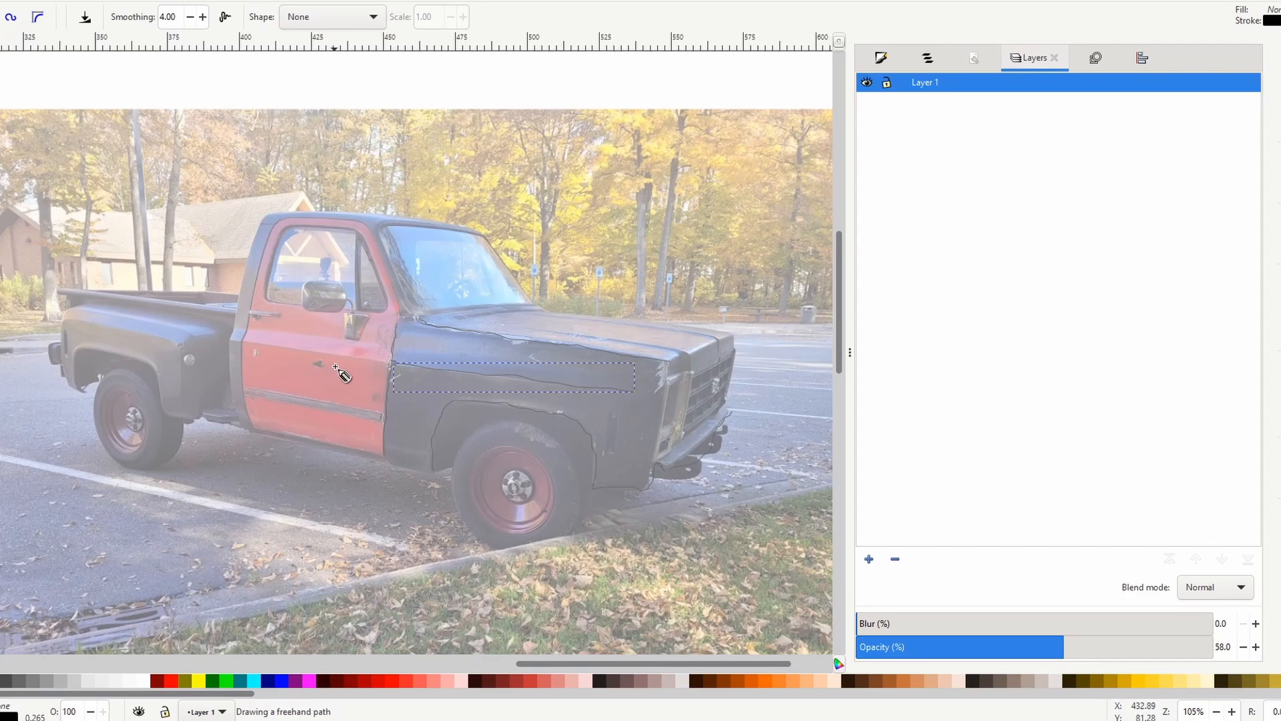
Examine the truck's bed, rear wheel, cab and front fender against the lines drawn over the photo.
{"action": "scroll", "coordinate": [339, 369], "scroll_direction": "up", "scroll_amount": 2}
{"action": "scroll", "coordinate": [339, 363], "scroll_direction": "up", "scroll_amount": 4}
{"action": "scroll", "coordinate": [339, 363], "scroll_direction": "down", "scroll_amount": 6}
{"action": "scroll", "coordinate": [360, 358], "scroll_direction": "right", "scroll_amount": 2}
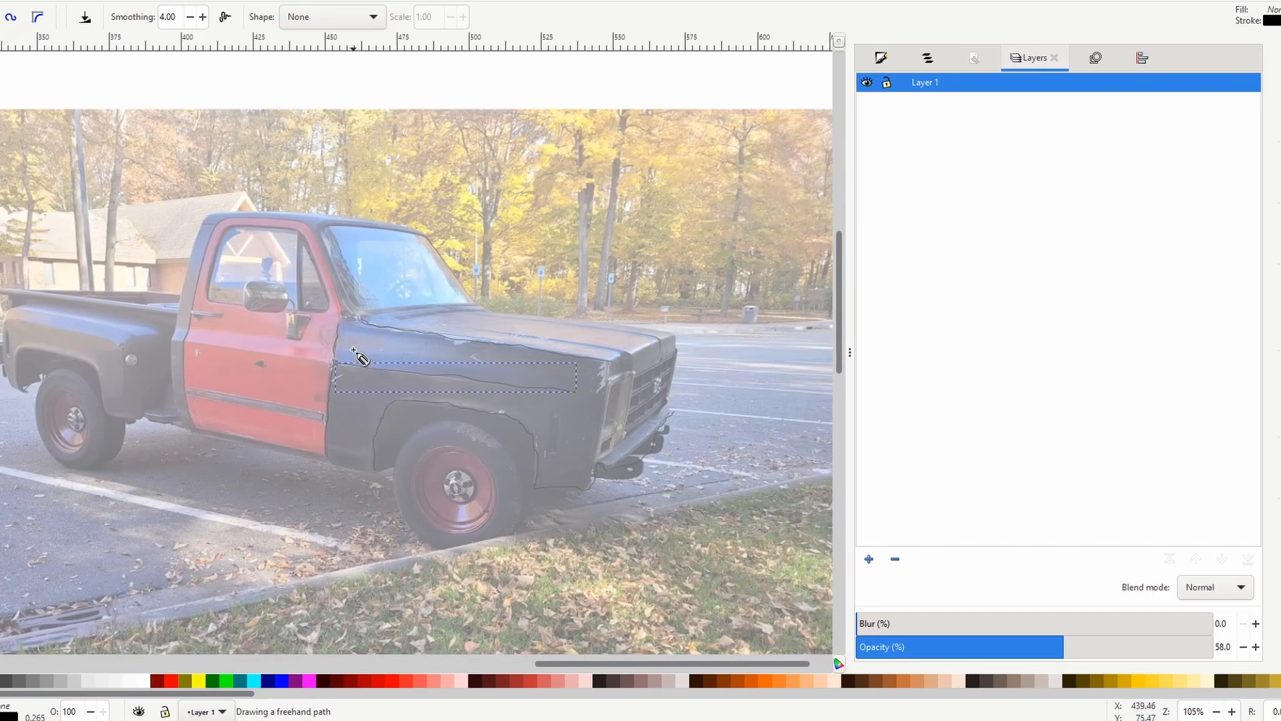
{"action": "scroll", "coordinate": [353, 349], "scroll_direction": "left", "scroll_amount": 5}
{"action": "scroll", "coordinate": [359, 345], "scroll_direction": "down", "scroll_amount": 2}
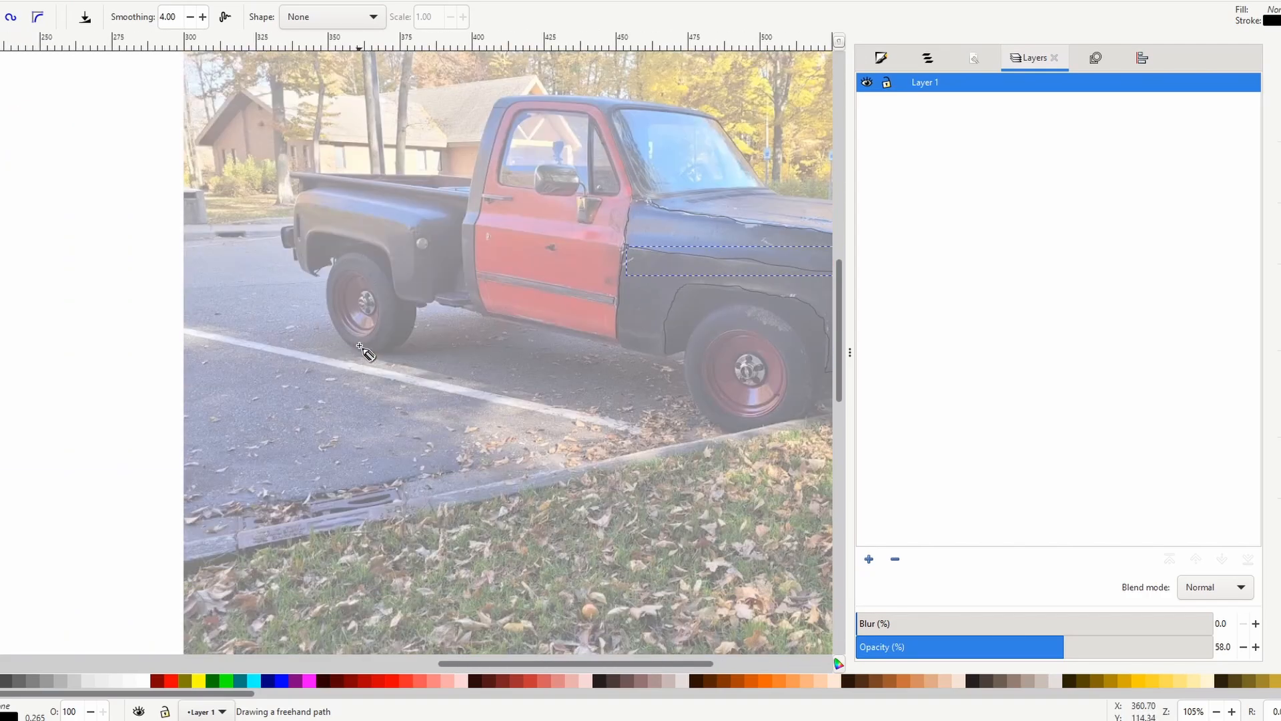
{"action": "scroll", "coordinate": [367, 353], "scroll_direction": "up", "scroll_amount": 4}
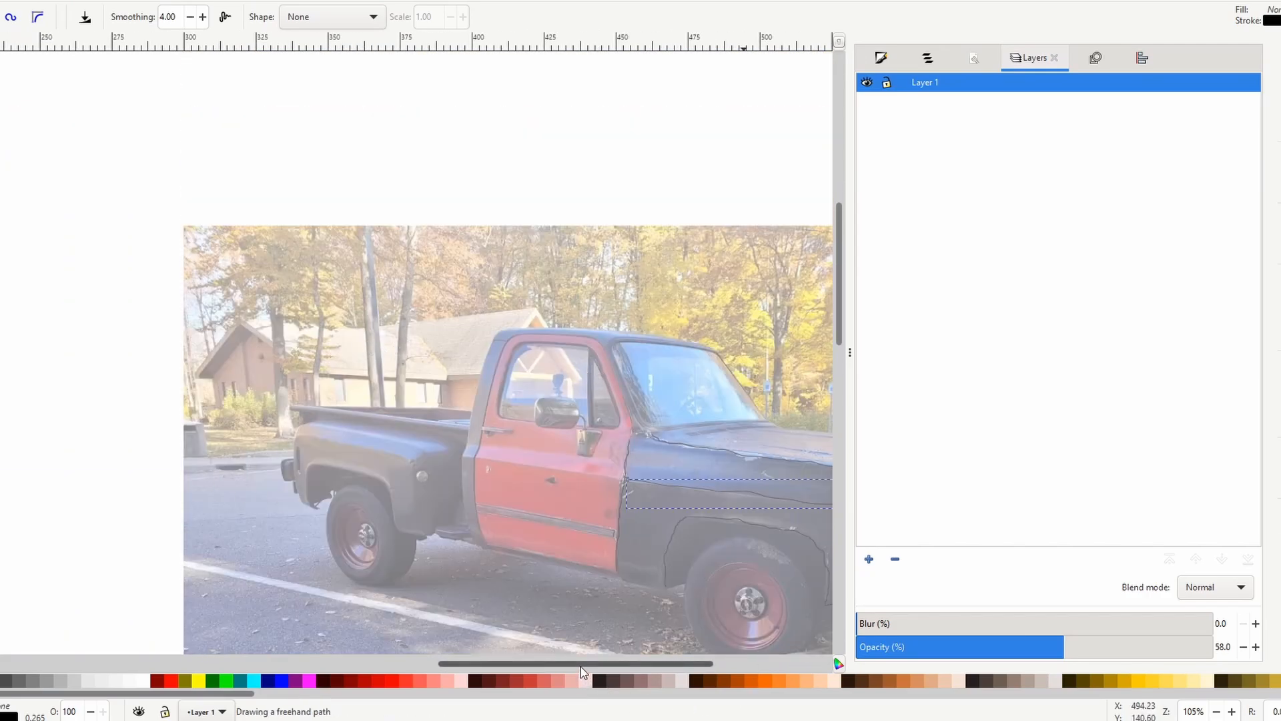
{"action": "left_click_drag", "start_coordinate": [581, 665], "coordinate": [646, 665]}
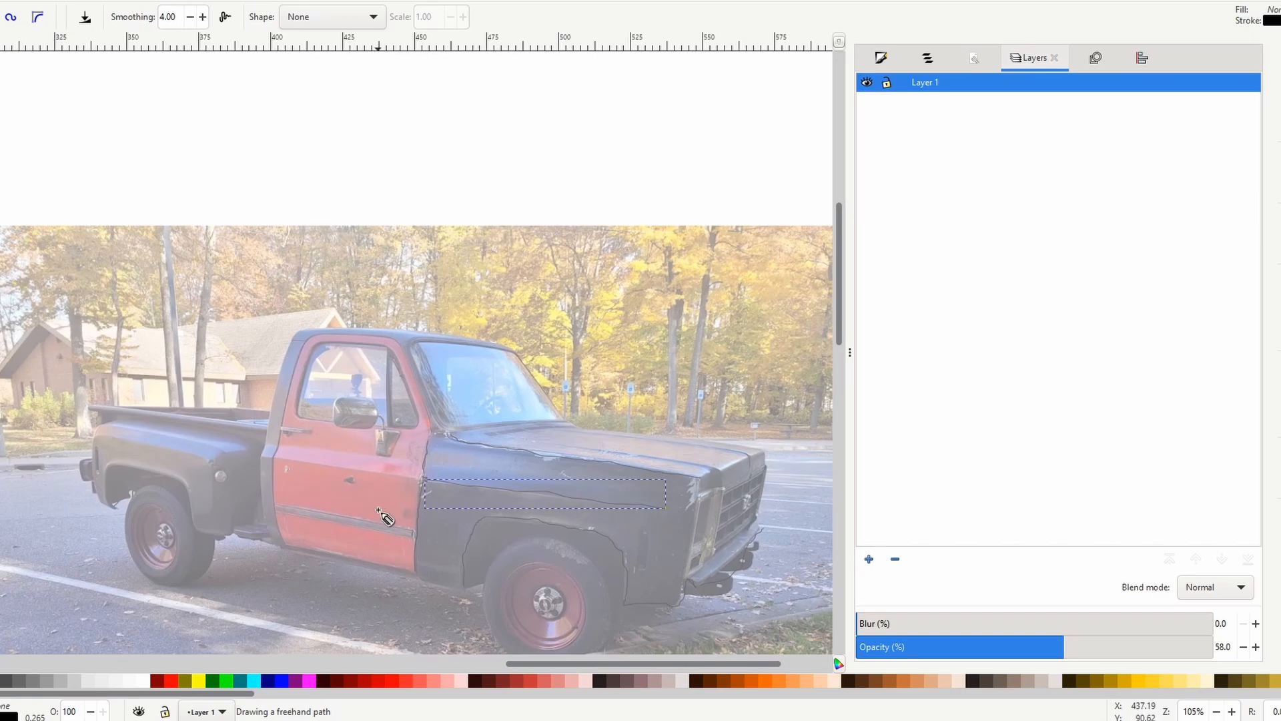
{"action": "scroll", "coordinate": [307, 407], "scroll_direction": "down", "scroll_amount": 2}
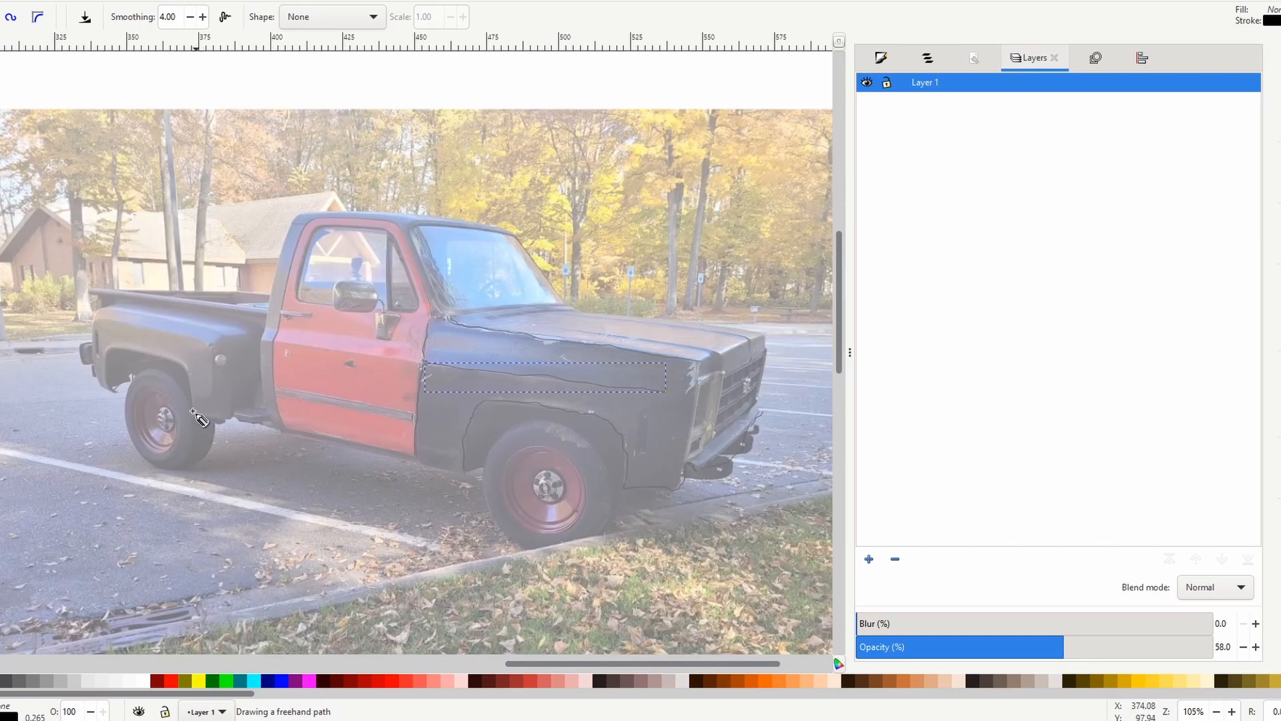